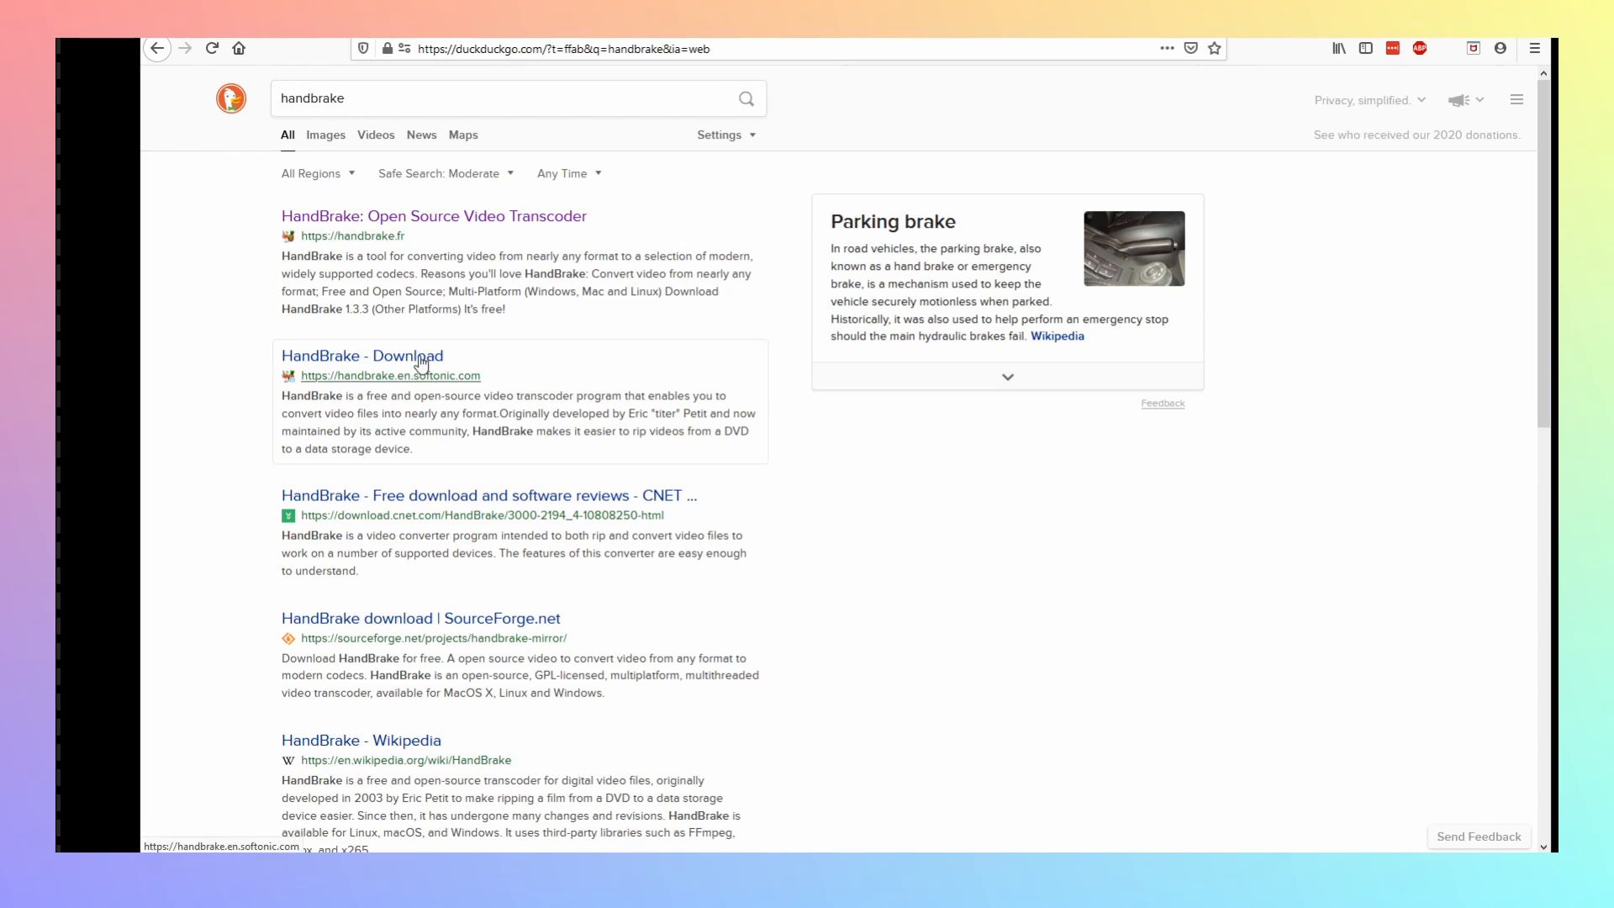
# Step: Open the official handbrake.fr website from the search results and dismiss its cookie notice
pyautogui.click(435, 218)
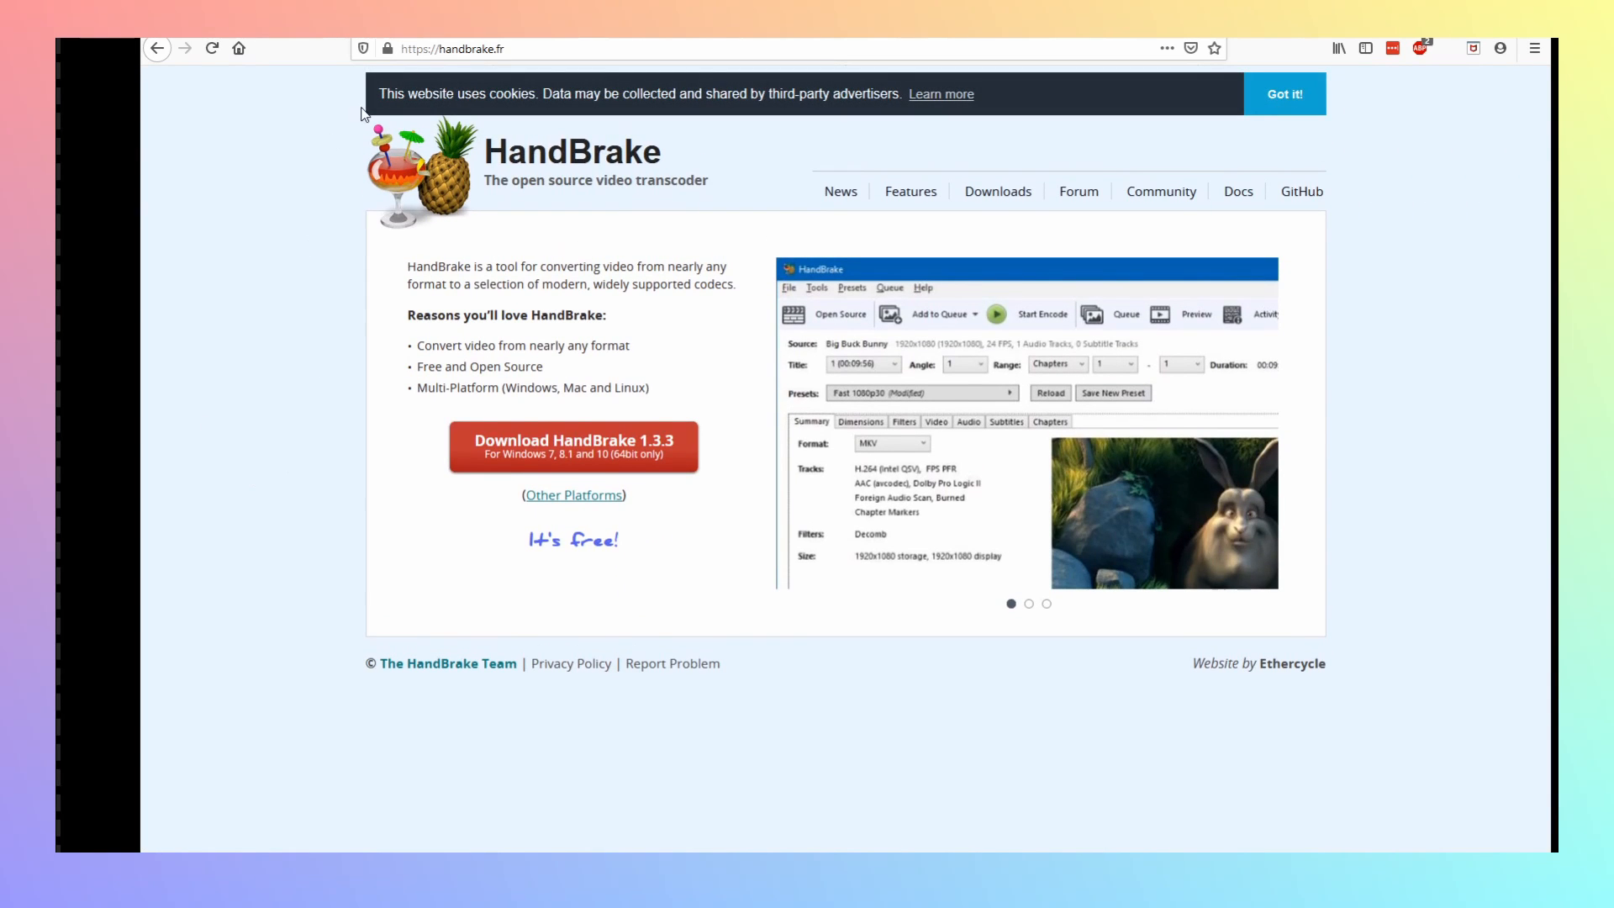
pyautogui.click(1313, 101)
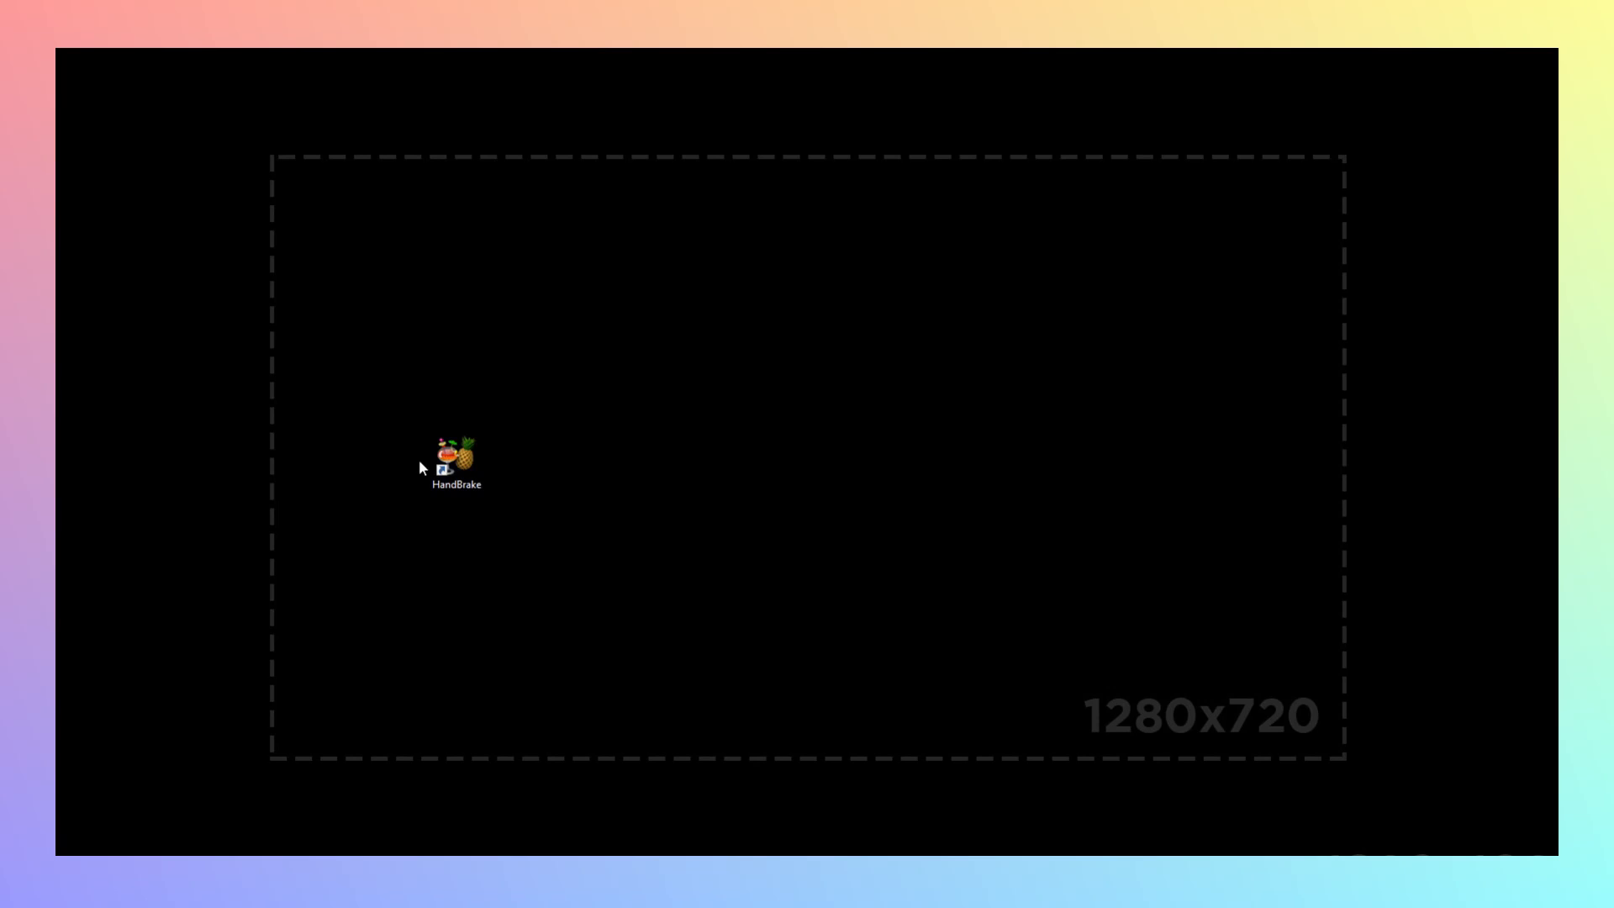
# Step: Switch to the HandBrake desktop application and enlarge its window
pyautogui.doubleClick(457, 467)
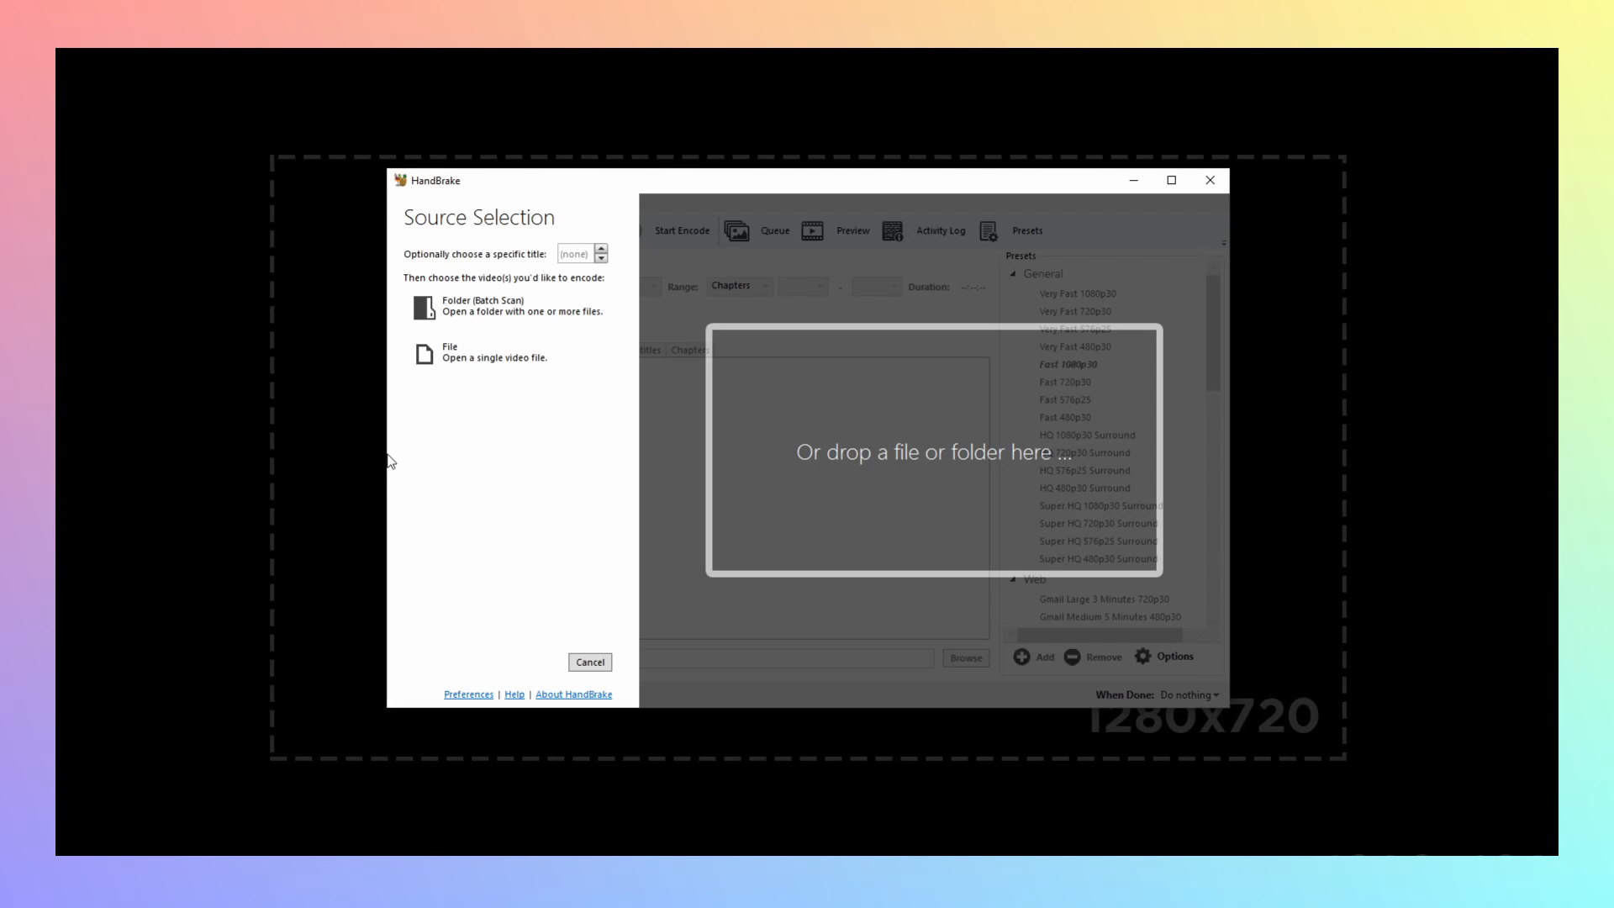
pyautogui.moveTo(386, 465); pyautogui.dragTo(270, 467)
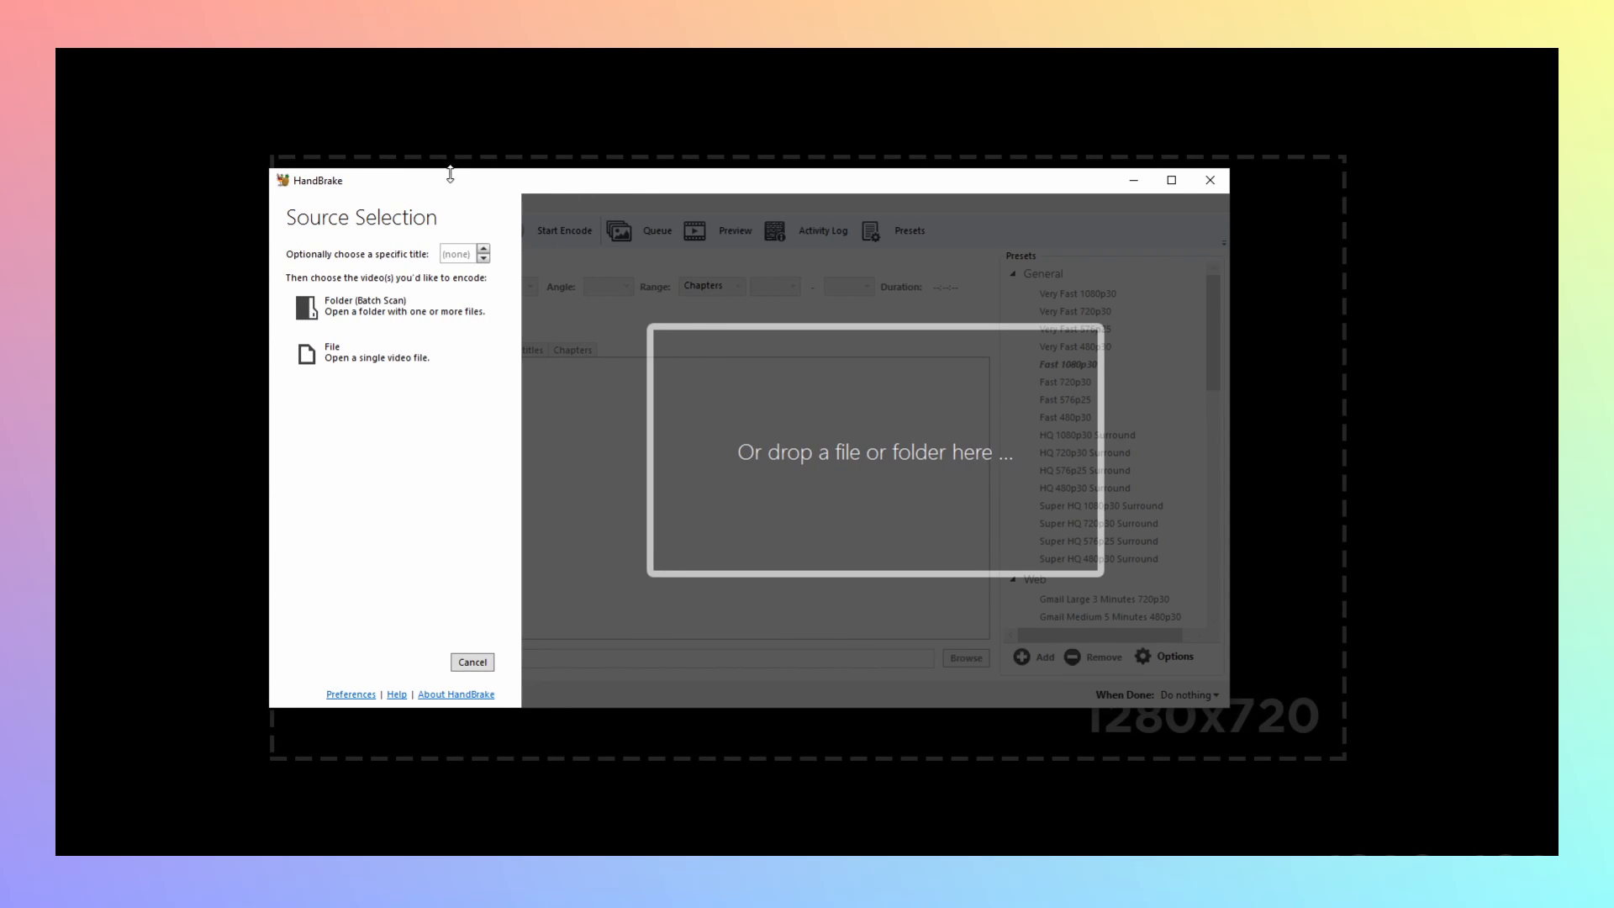
pyautogui.moveTo(451, 174); pyautogui.dragTo(452, 159)
pyautogui.moveTo(1221, 710); pyautogui.dragTo(1355, 766)
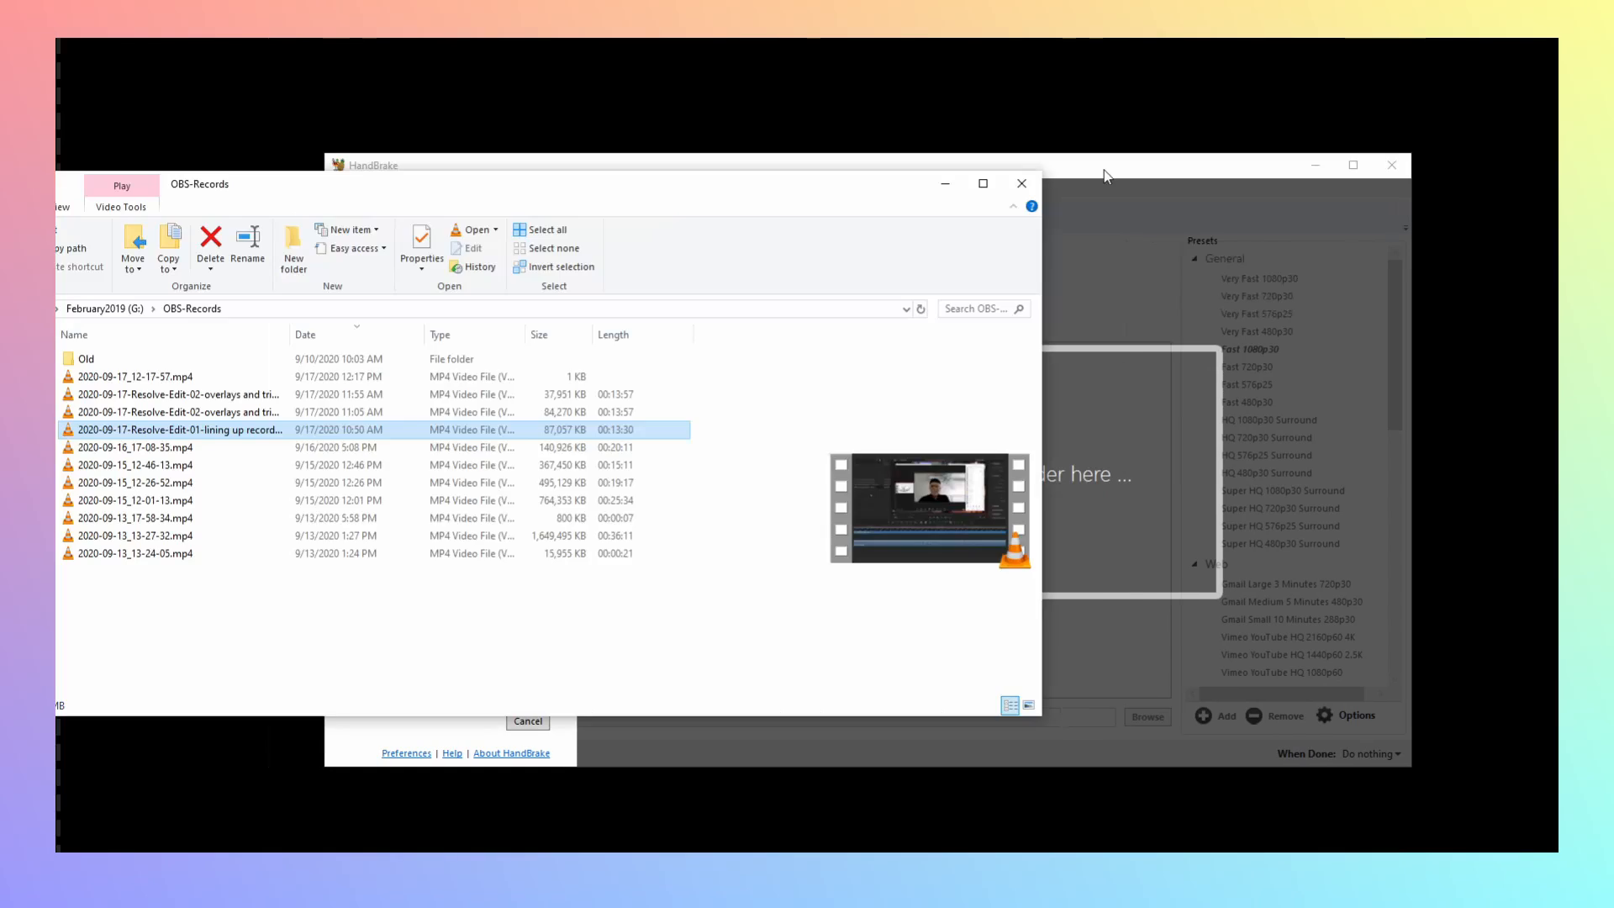
# Step: Load 2020-09-17-Resolve-Edit-01-lining up records.mp4 from the OBS-Records folder as the source, and check the original's file size
pyautogui.moveTo(925, 504); pyautogui.dragTo(933, 588)
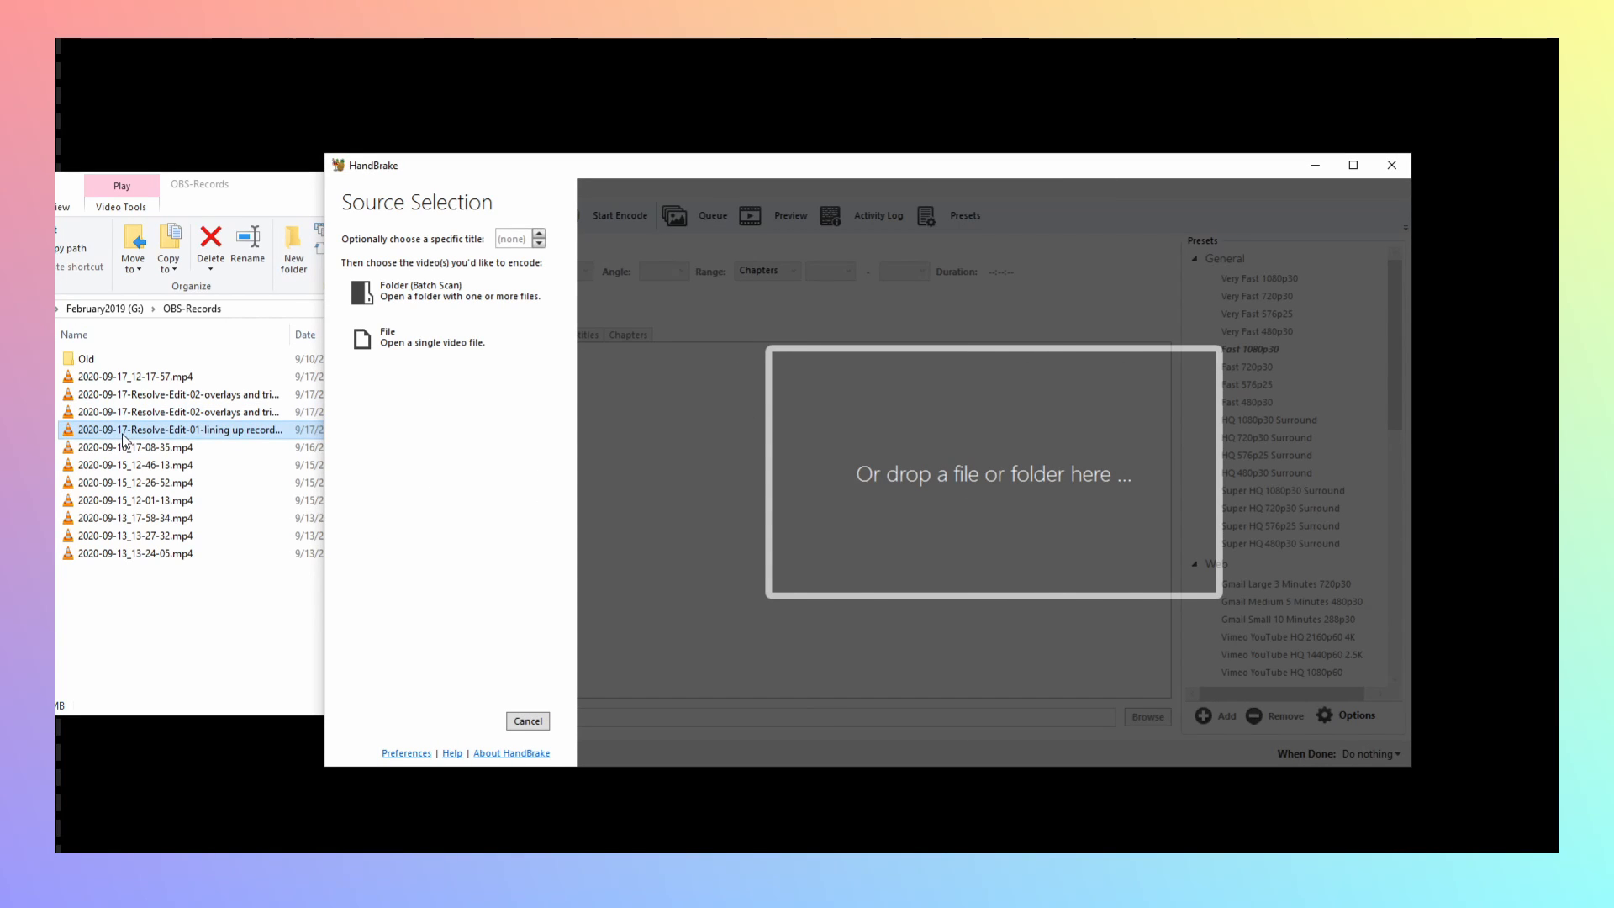
pyautogui.moveTo(123, 438); pyautogui.dragTo(456, 445)
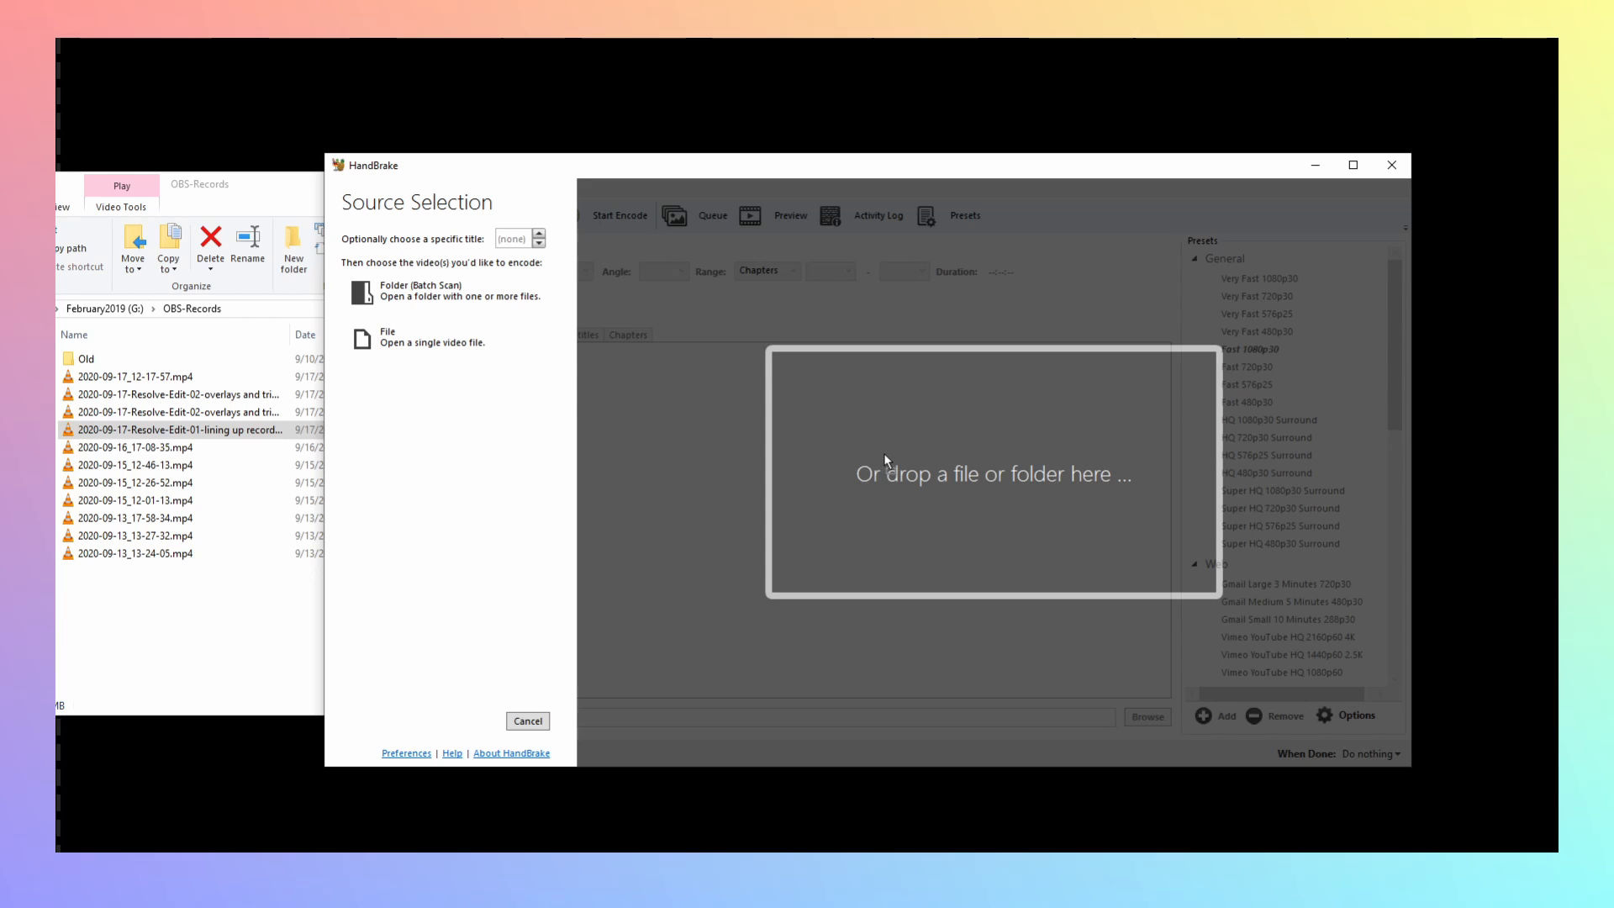
pyautogui.moveTo(884, 454); pyautogui.dragTo(884, 455)
pyautogui.click(245, 648)
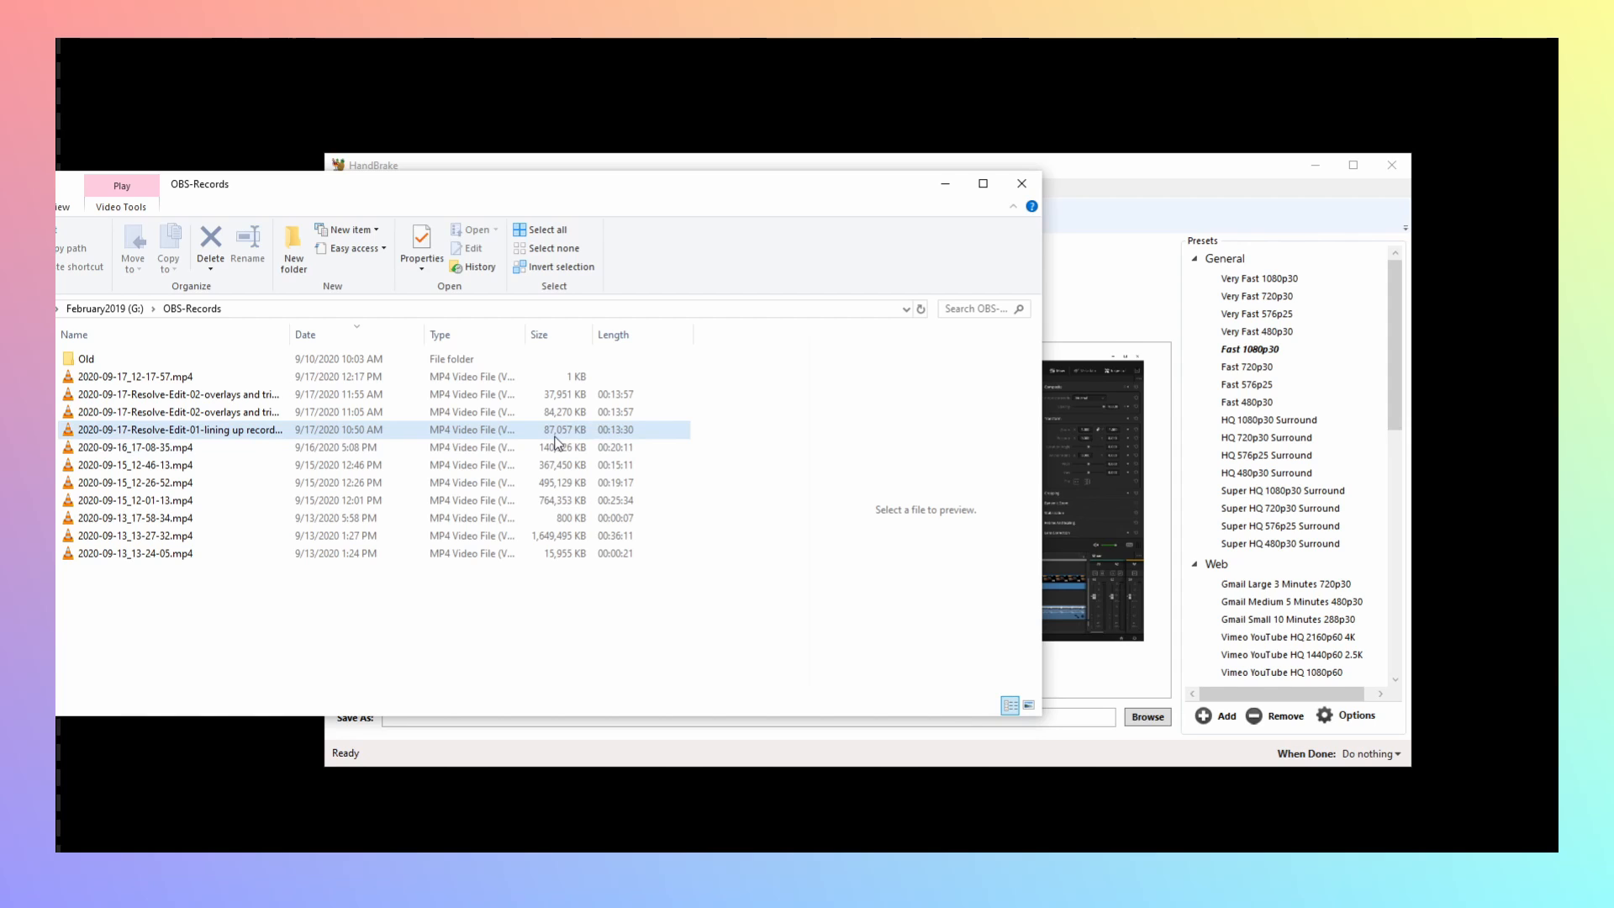
pyautogui.click(1062, 165)
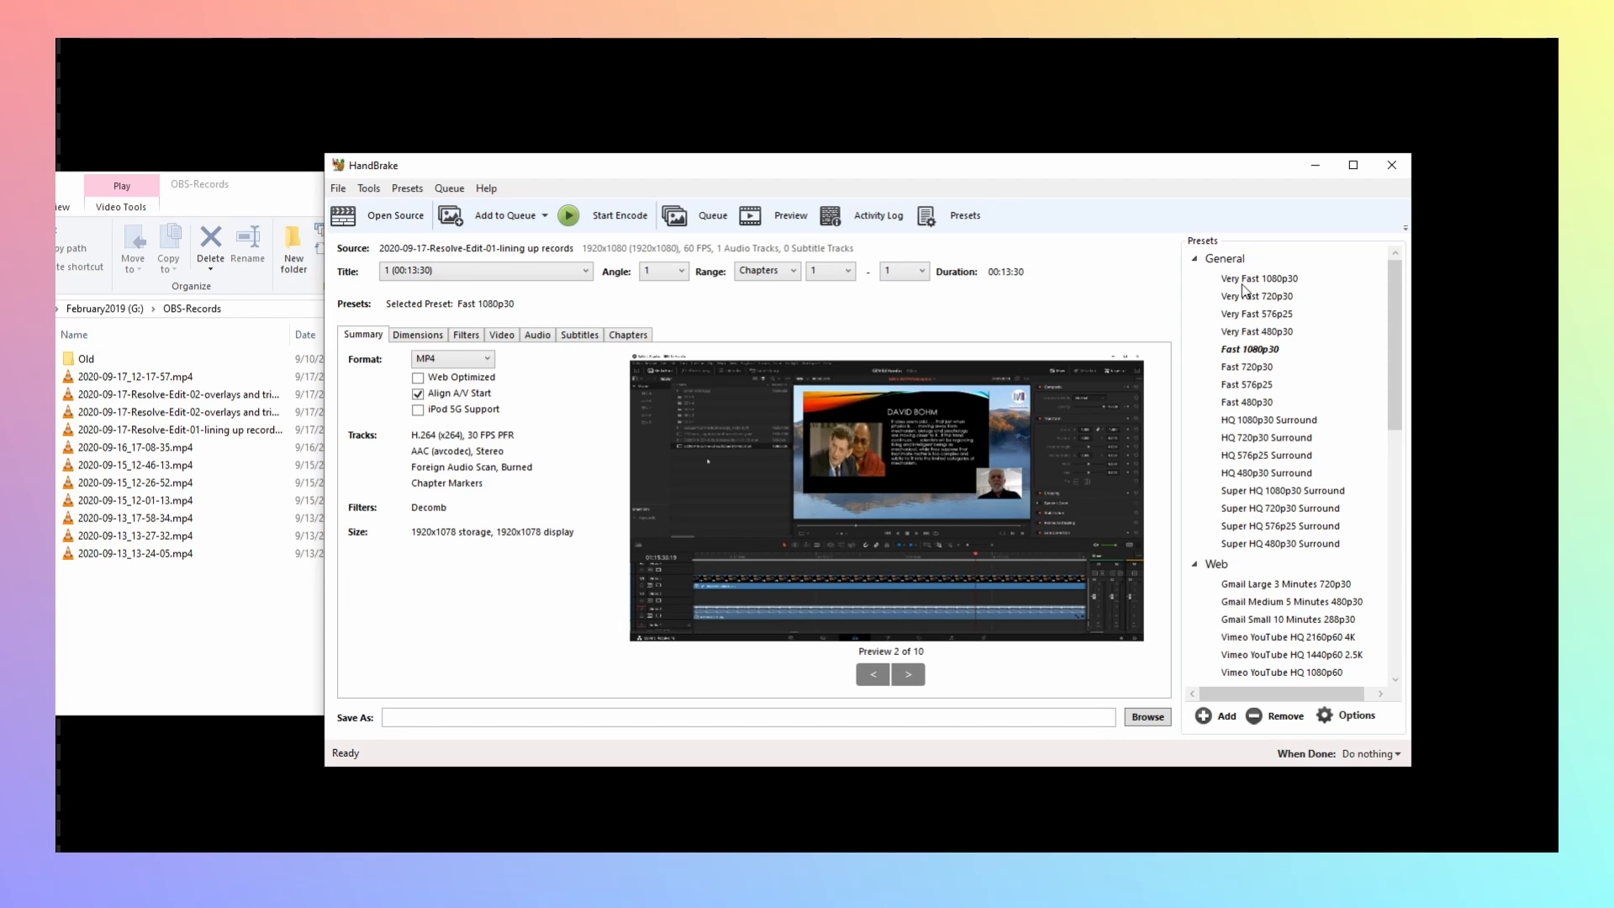
# Step: Review the available encoding presets and the output format choices
pyautogui.scroll(-4, 1244, 503)
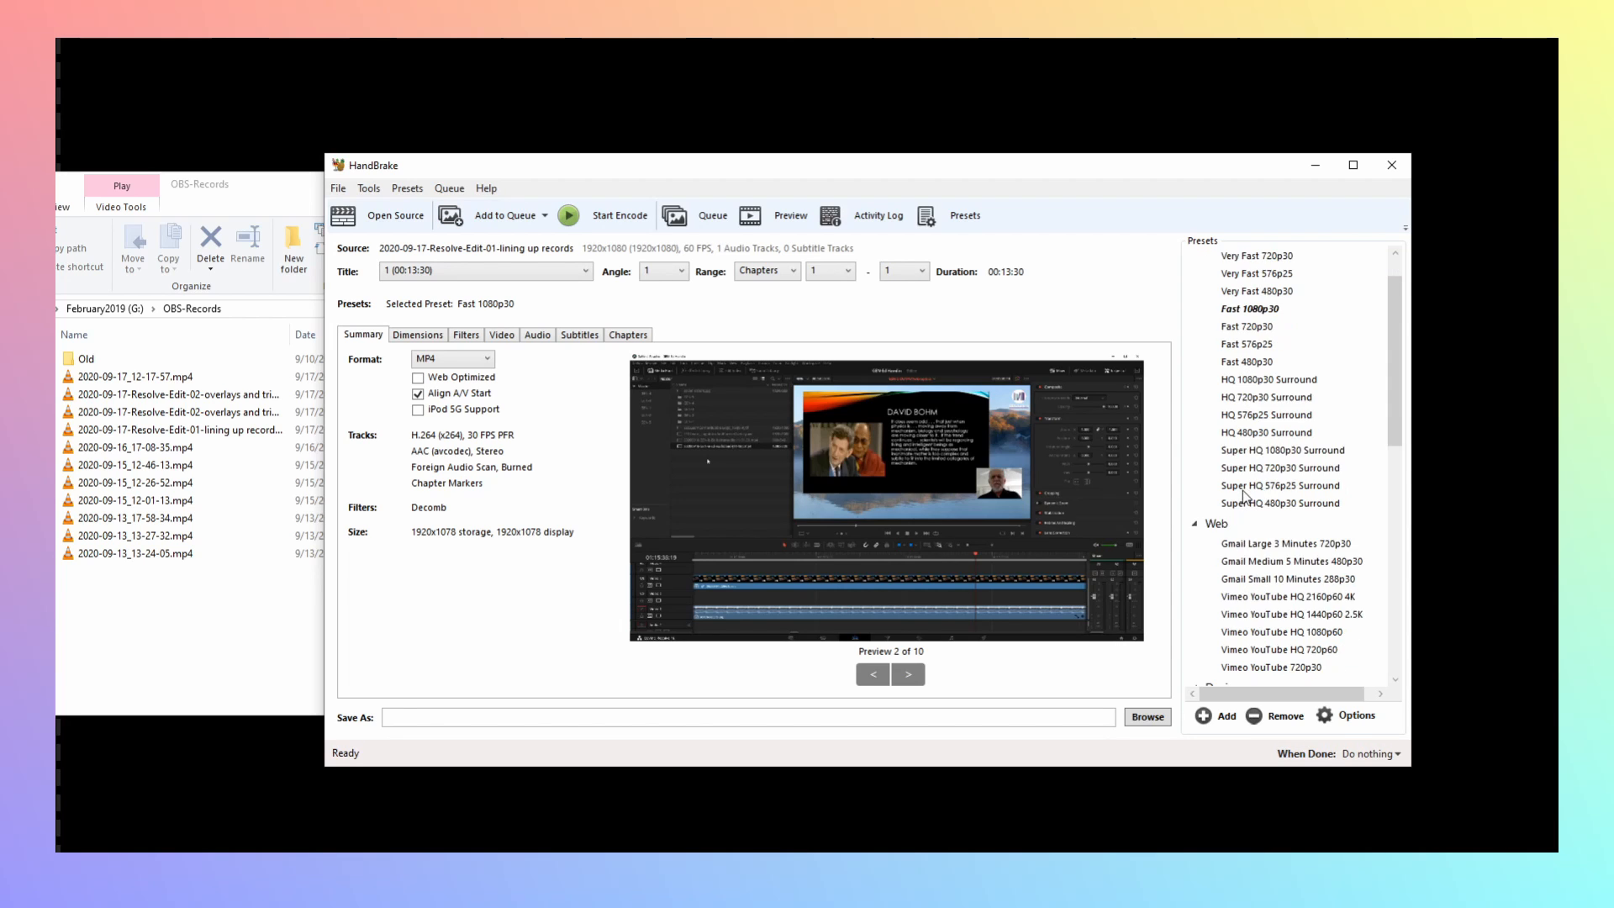
pyautogui.scroll(-8, 1243, 506)
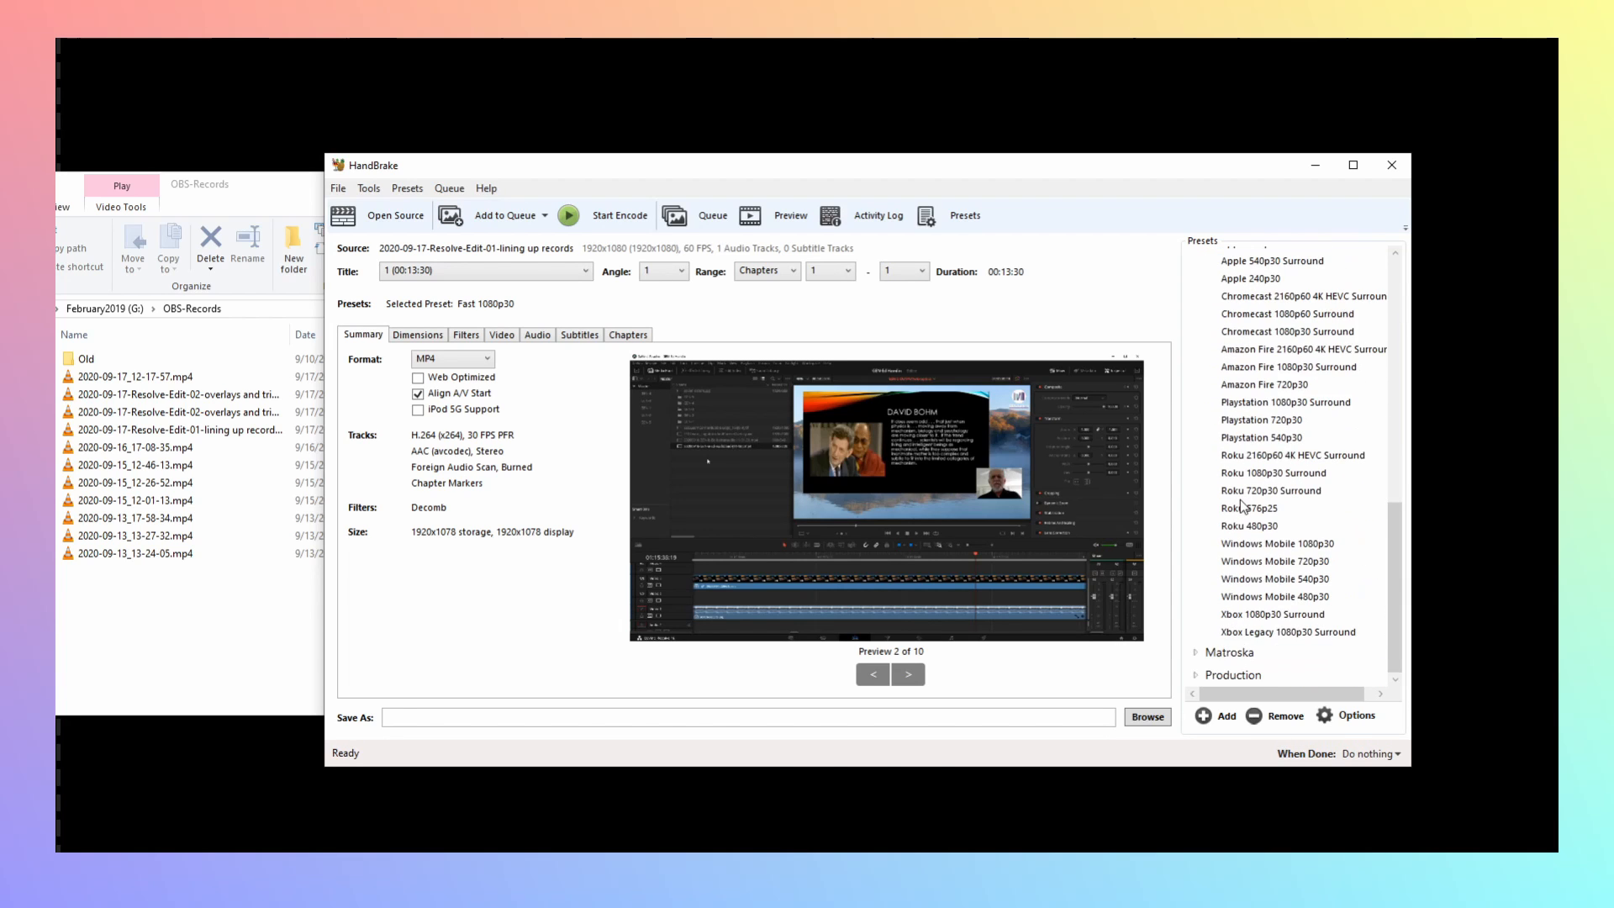
pyautogui.scroll(10, 1242, 505)
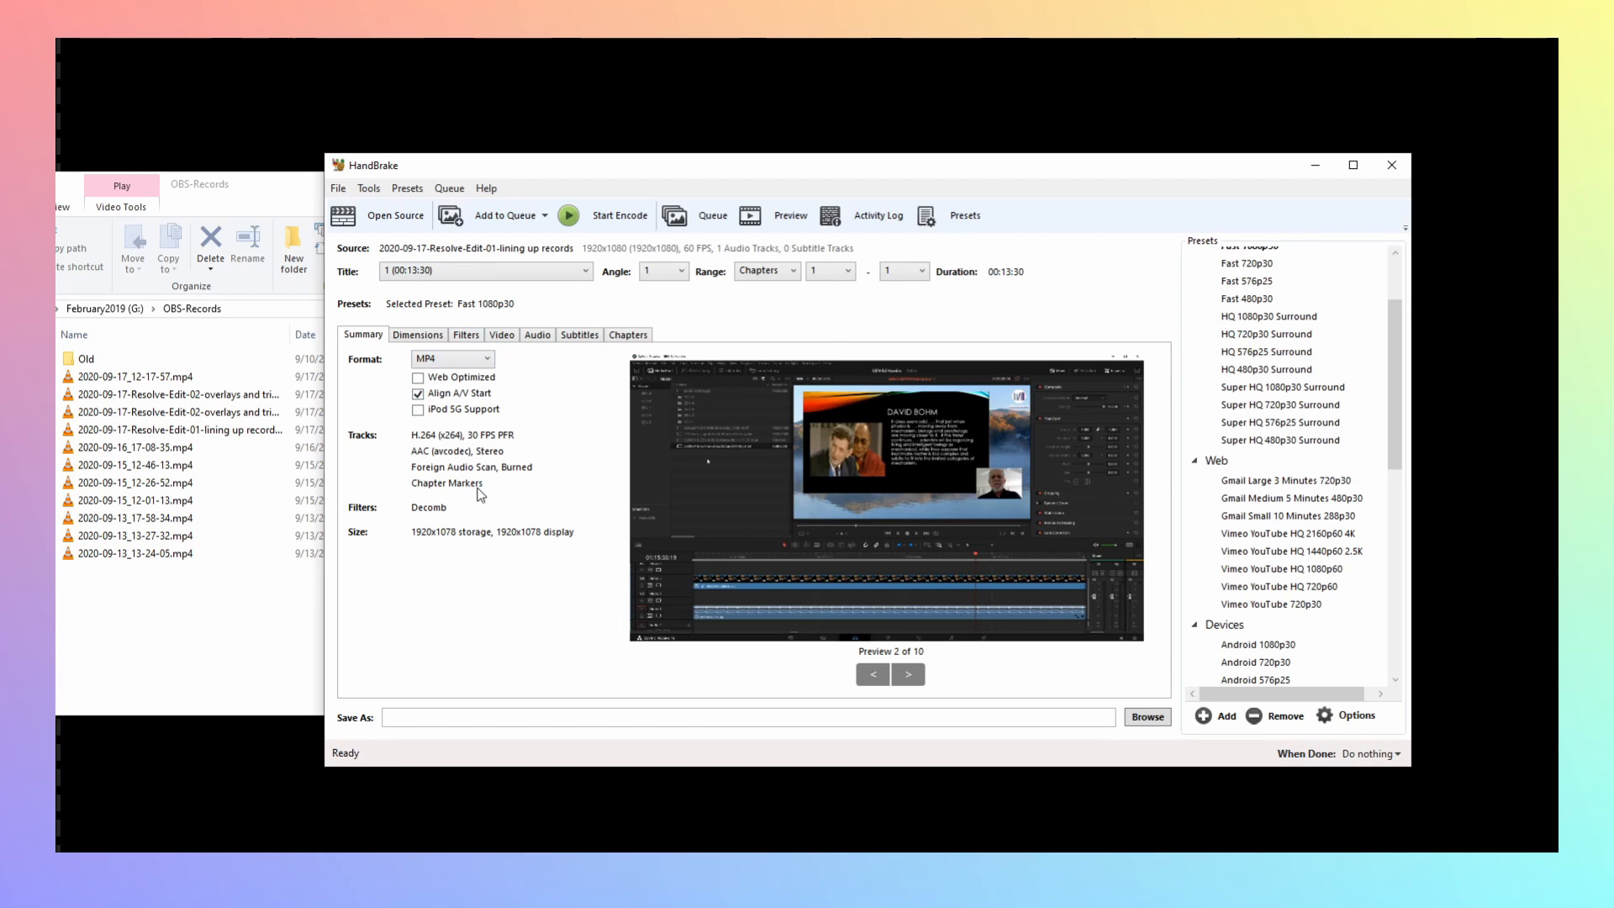
pyautogui.click(443, 363)
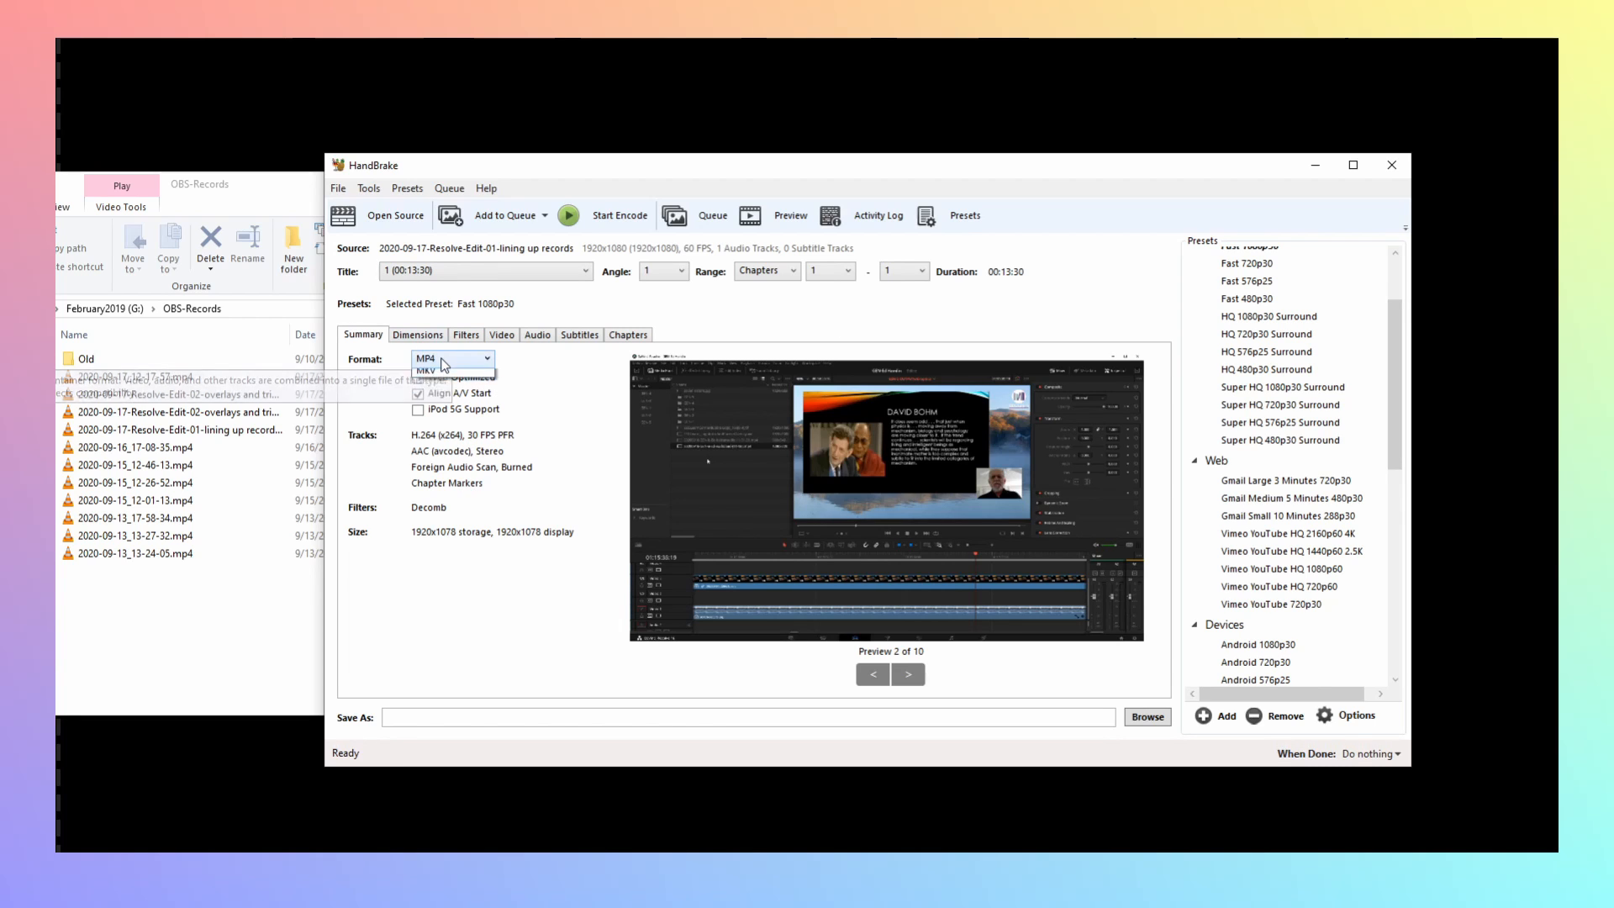
pyautogui.click(533, 367)
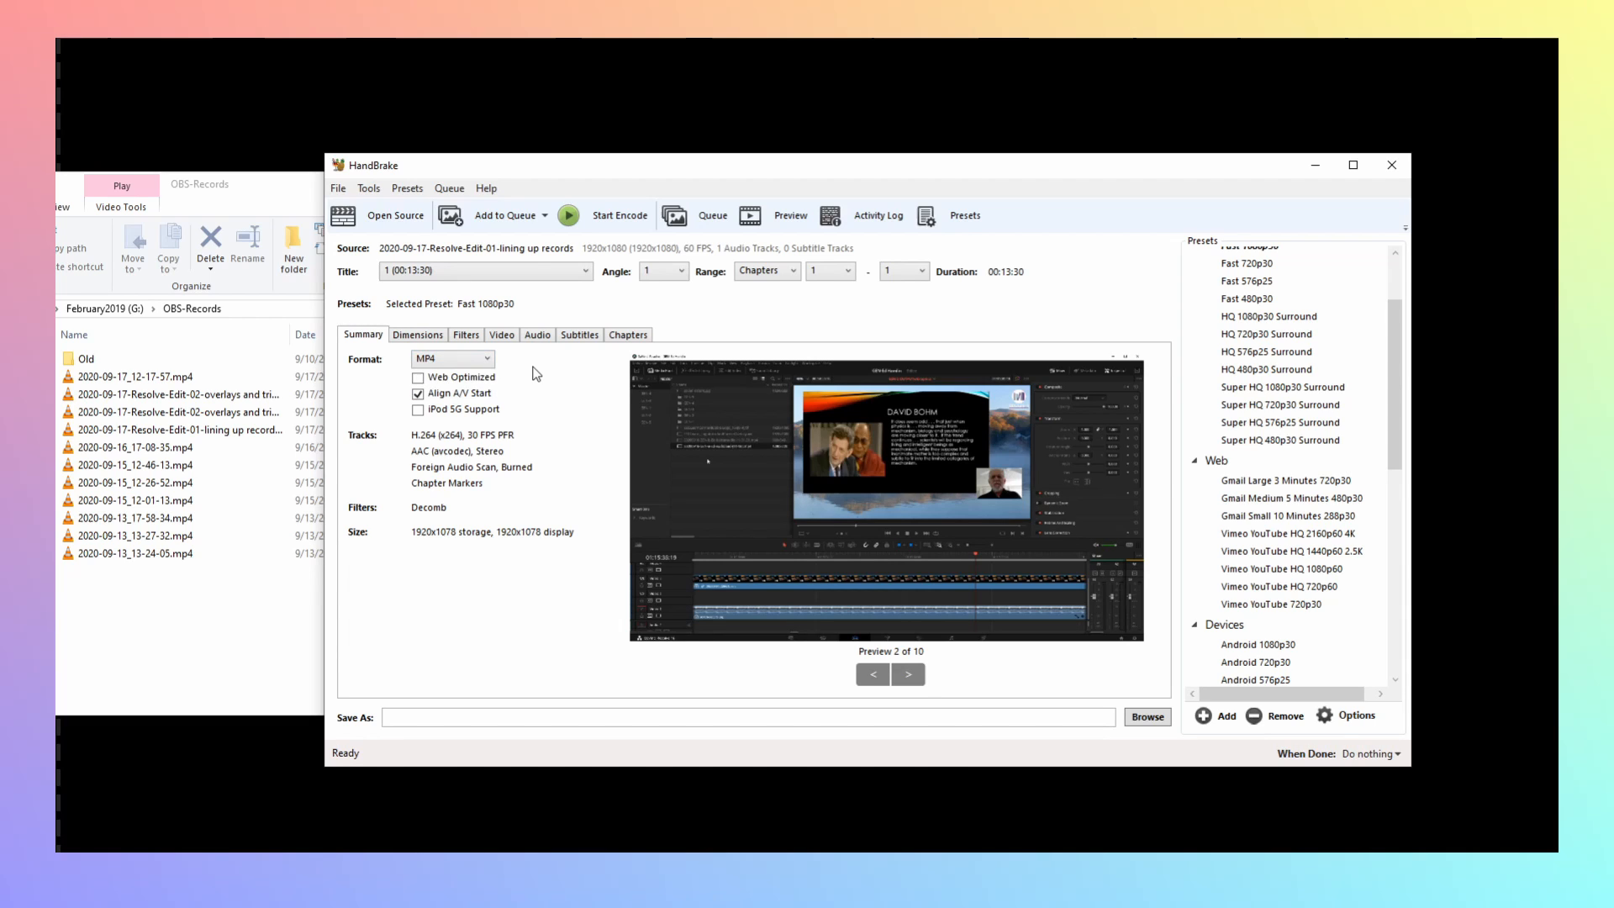
pyautogui.click(469, 354)
pyautogui.click(533, 376)
# Step: Review the dimensions and filters settings and the video codec and framerate choices
pyautogui.click(425, 334)
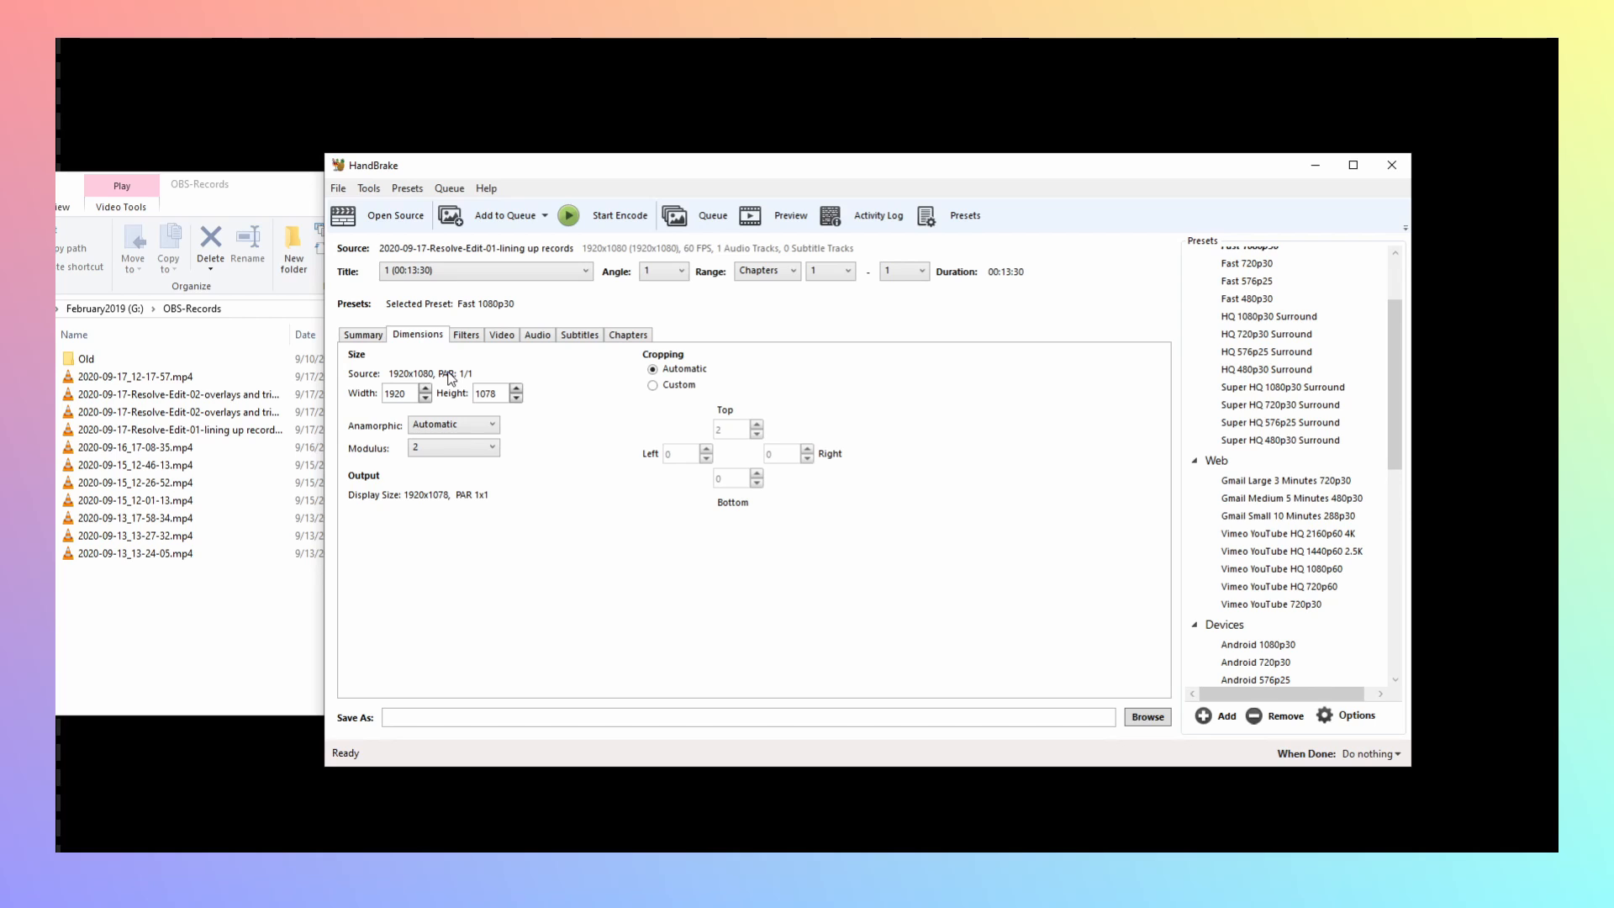
pyautogui.click(468, 336)
pyautogui.click(499, 336)
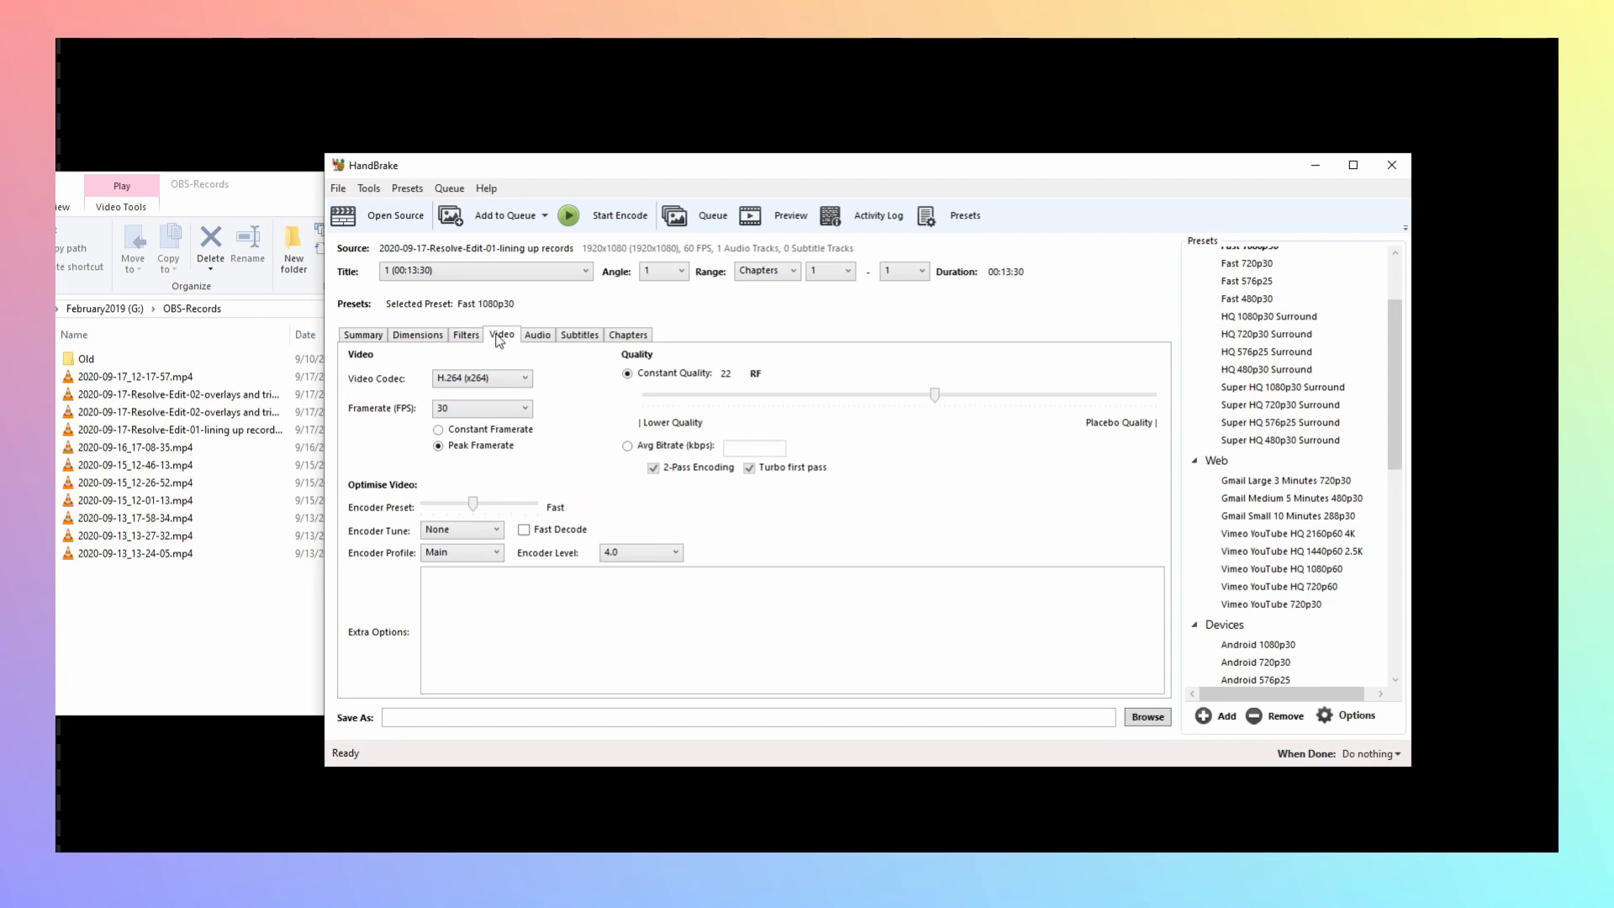
pyautogui.click(478, 380)
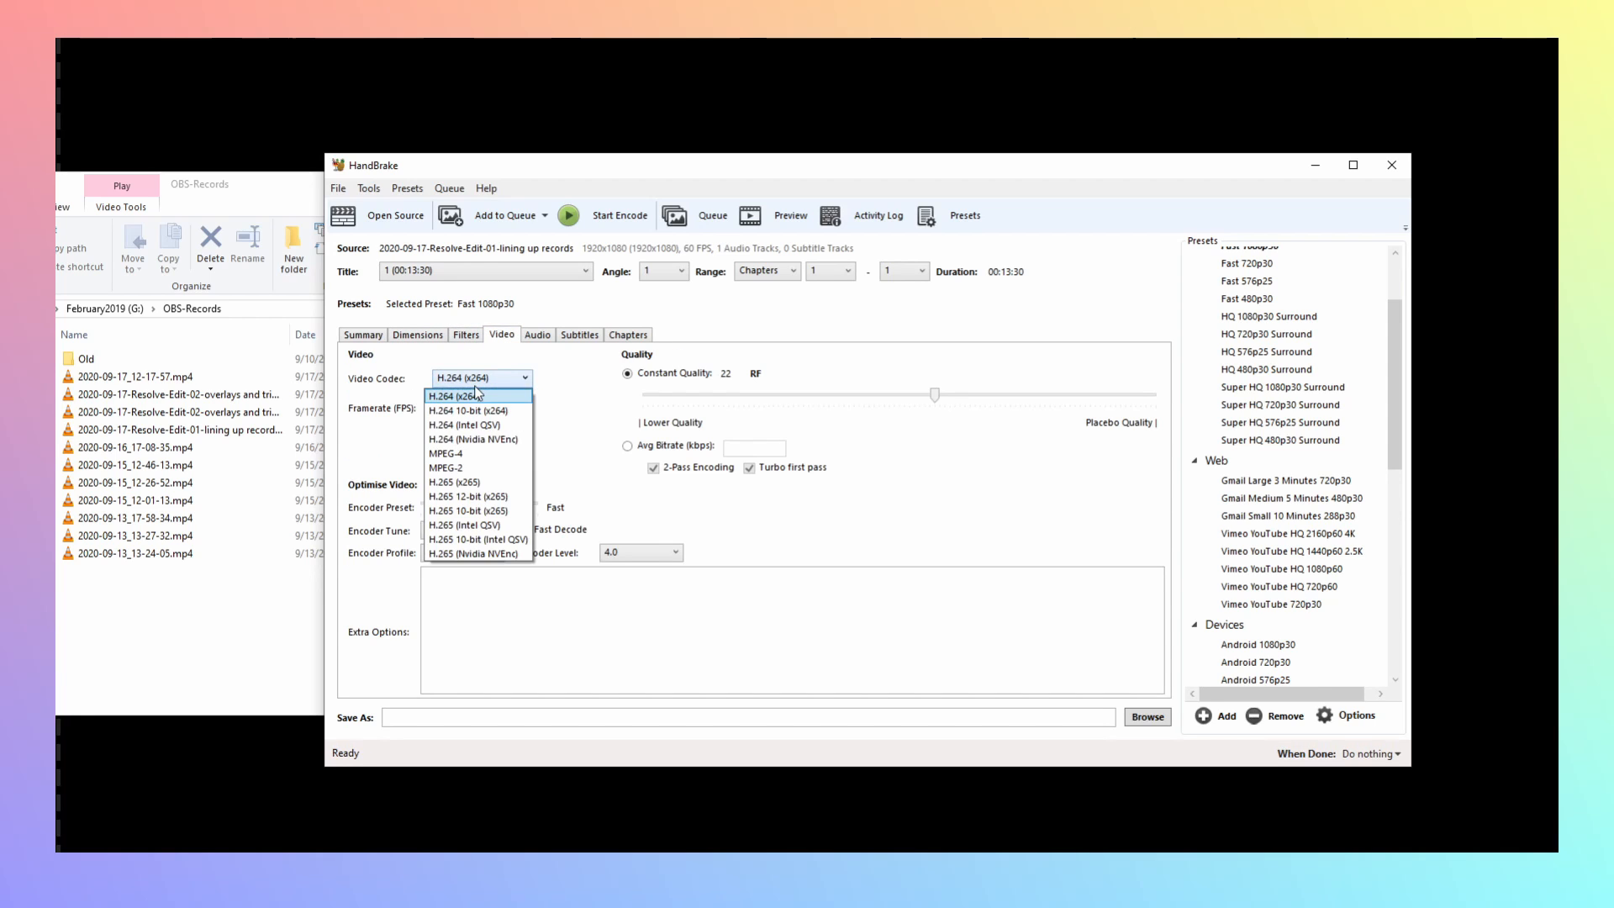
pyautogui.click(575, 388)
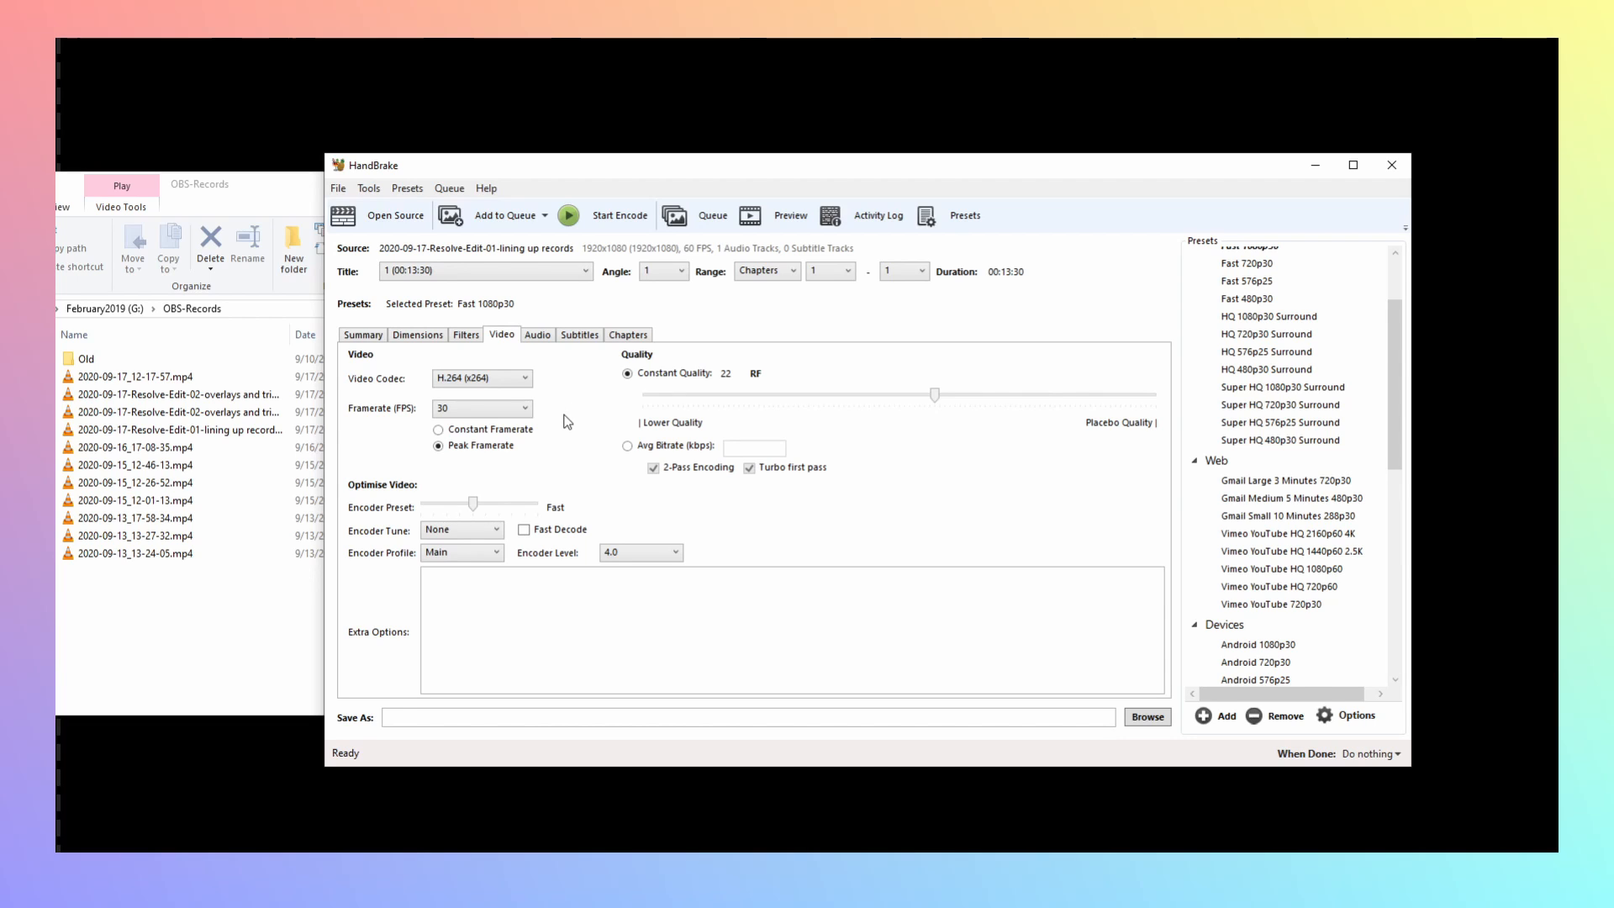
pyautogui.click(504, 410)
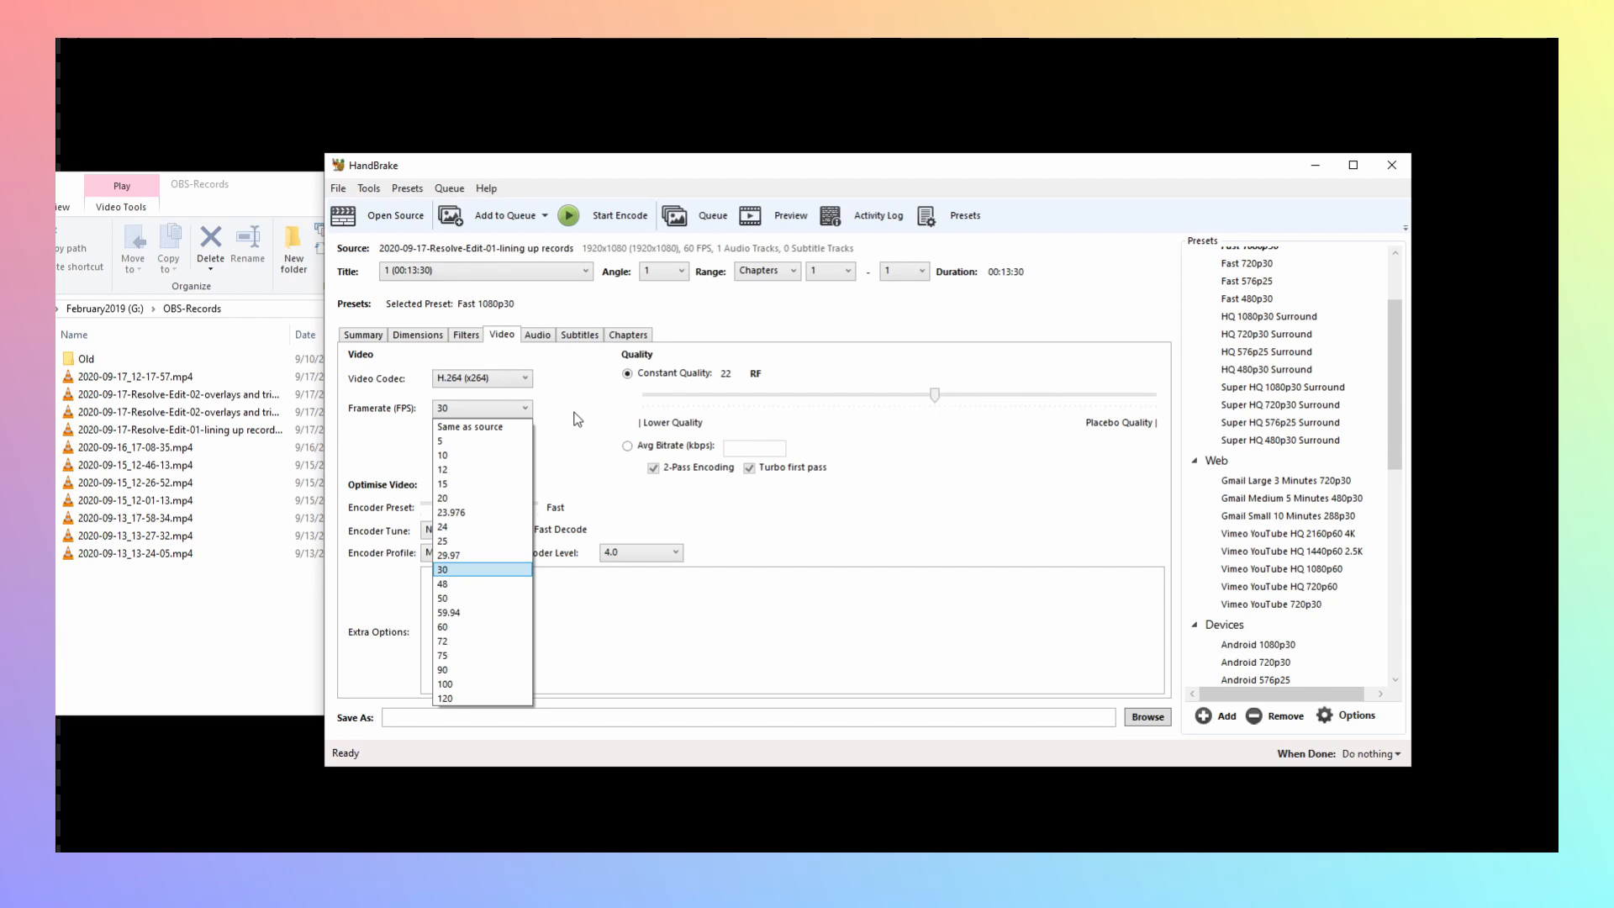
pyautogui.click(577, 419)
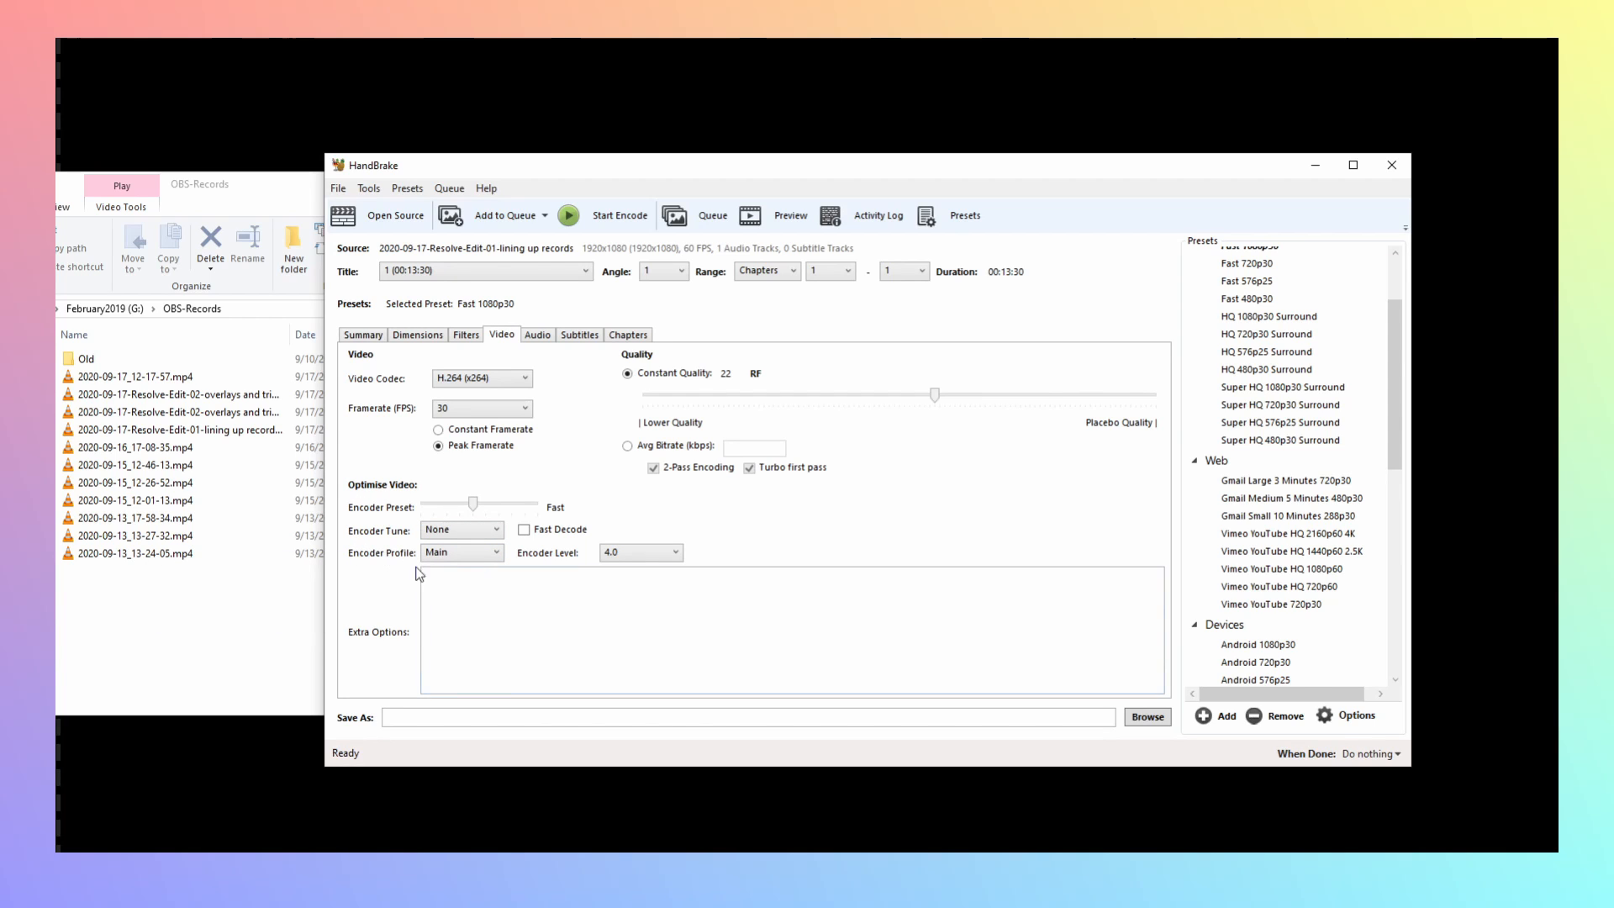
# Step: Examine the encoder tune choices for the video
pyautogui.click(458, 530)
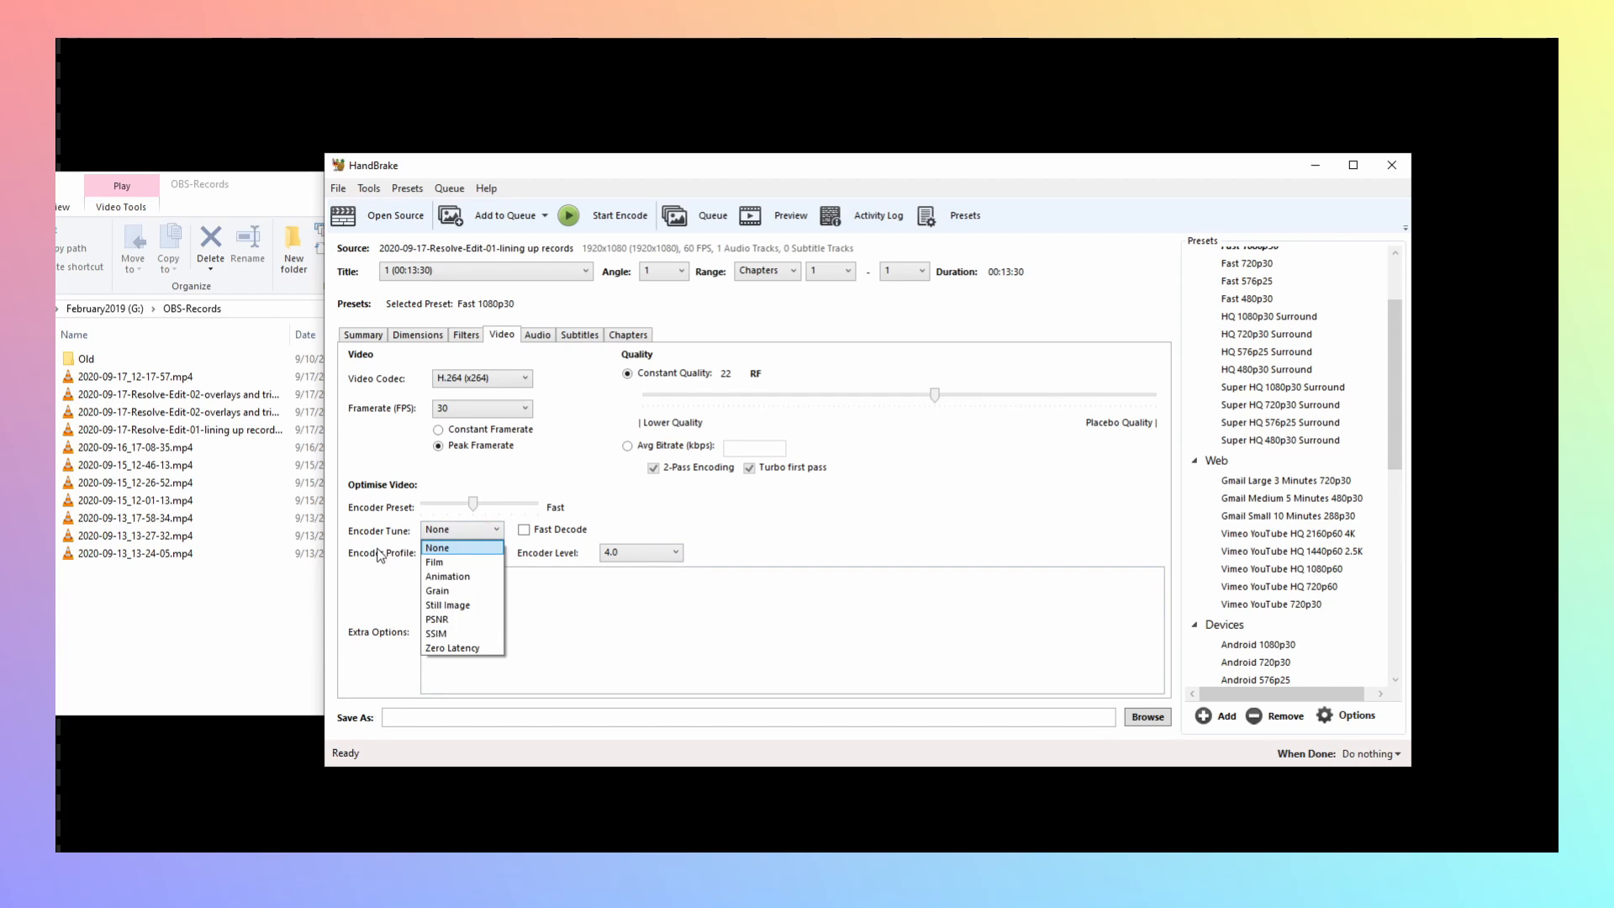
pyautogui.click(373, 558)
pyautogui.click(467, 530)
pyautogui.click(385, 545)
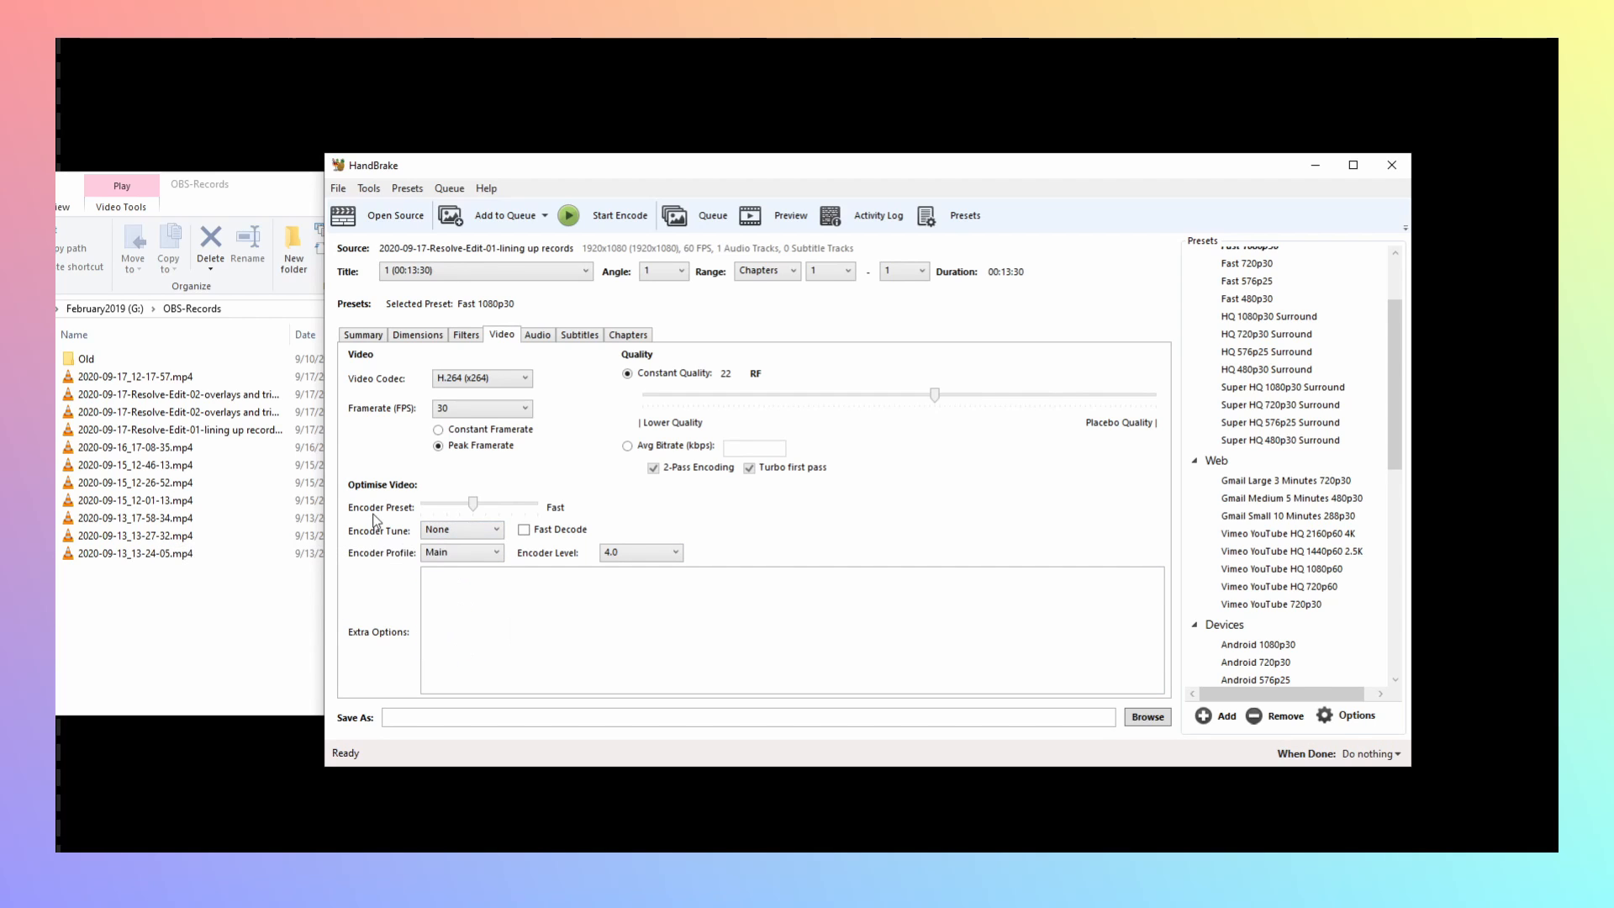
# Step: Review the audio bitrate choices, subtitle tracks and chapter markers, ending back at the summary
pyautogui.click(548, 335)
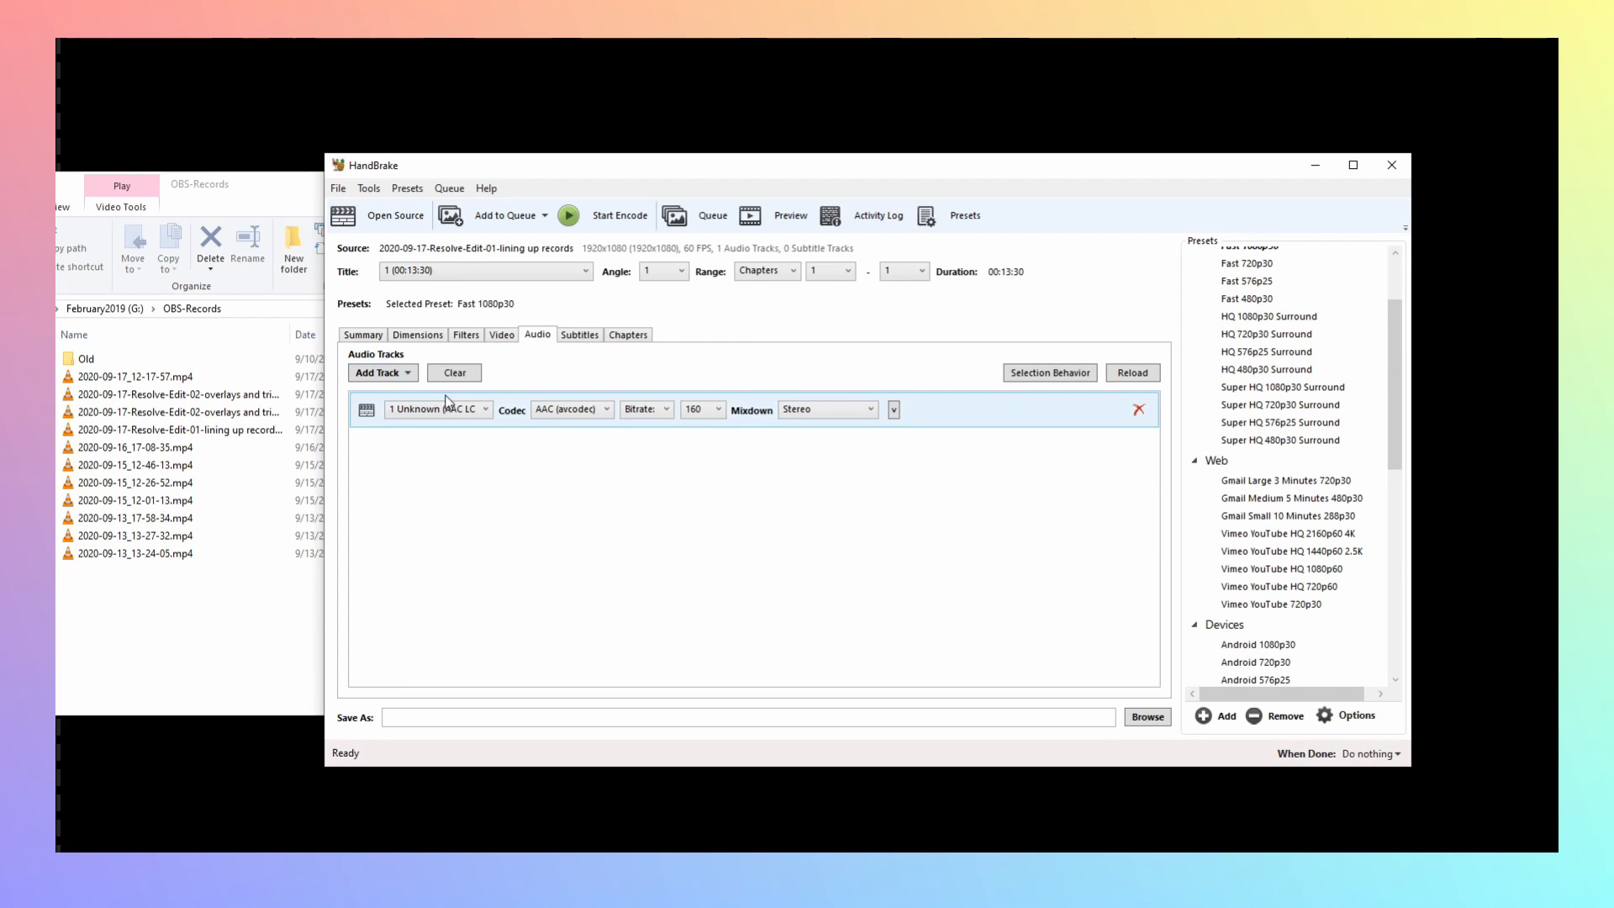
pyautogui.click(690, 412)
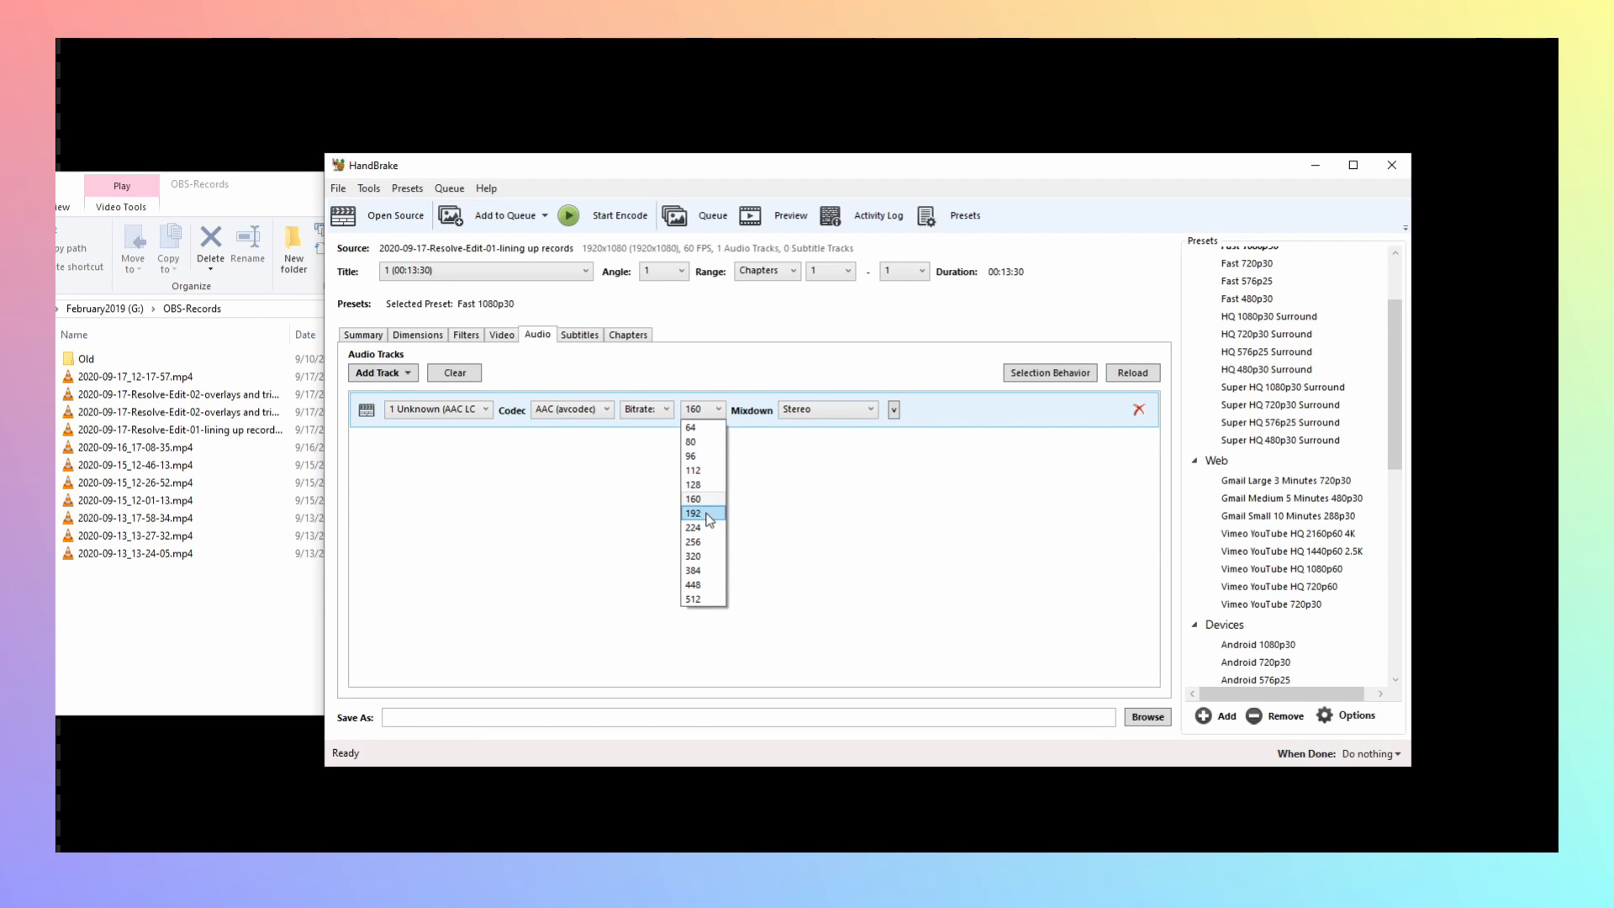
pyautogui.click(596, 502)
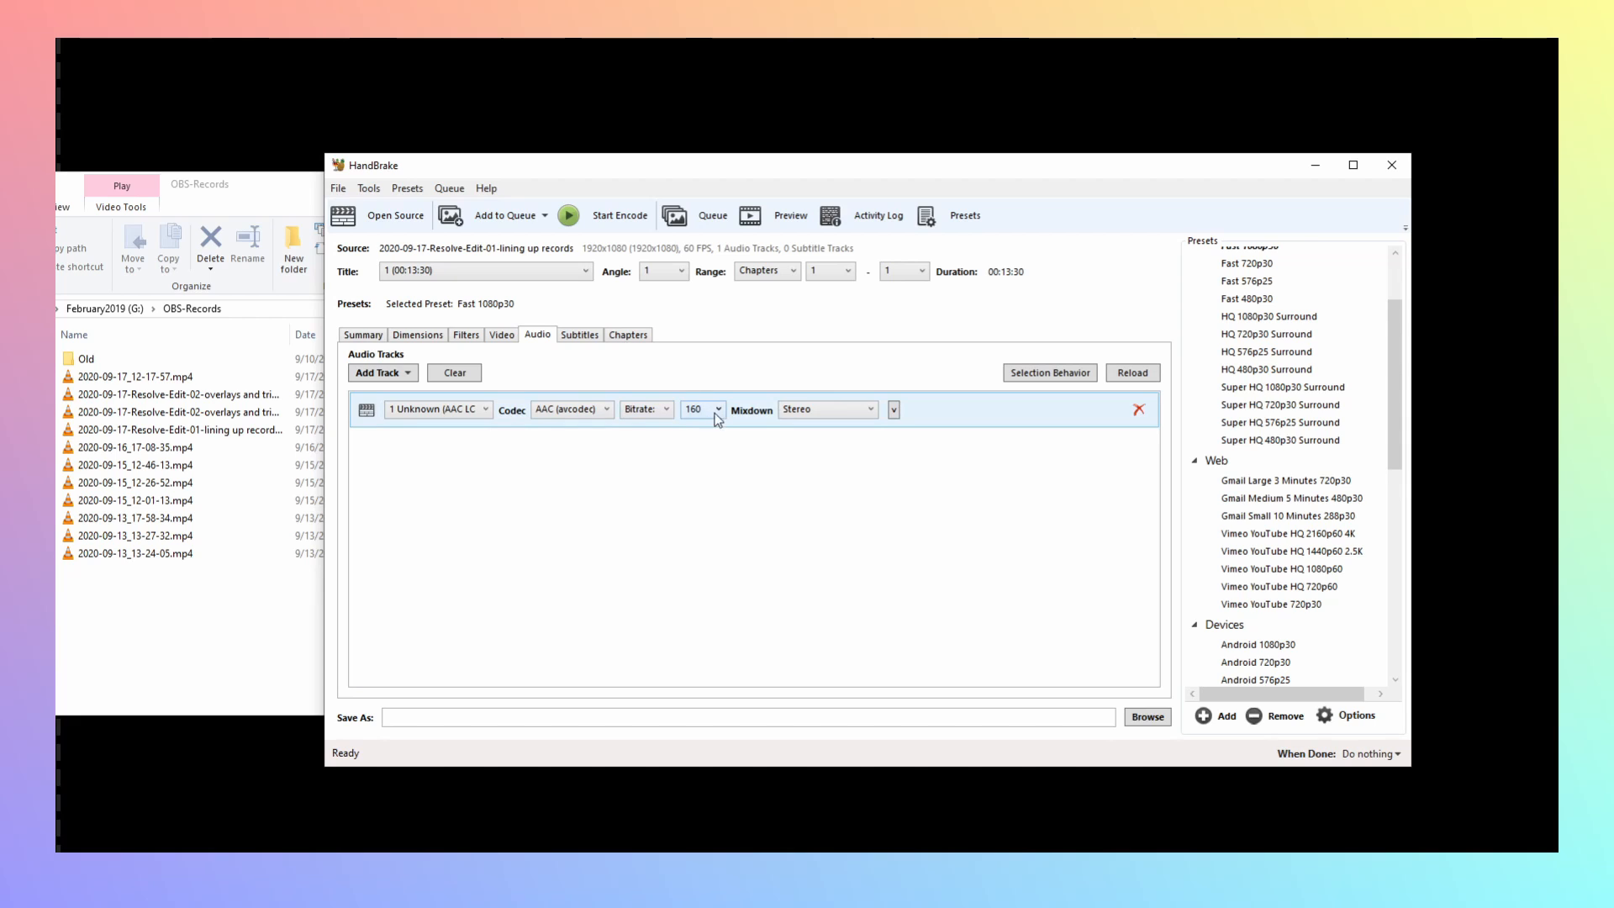
pyautogui.click(583, 341)
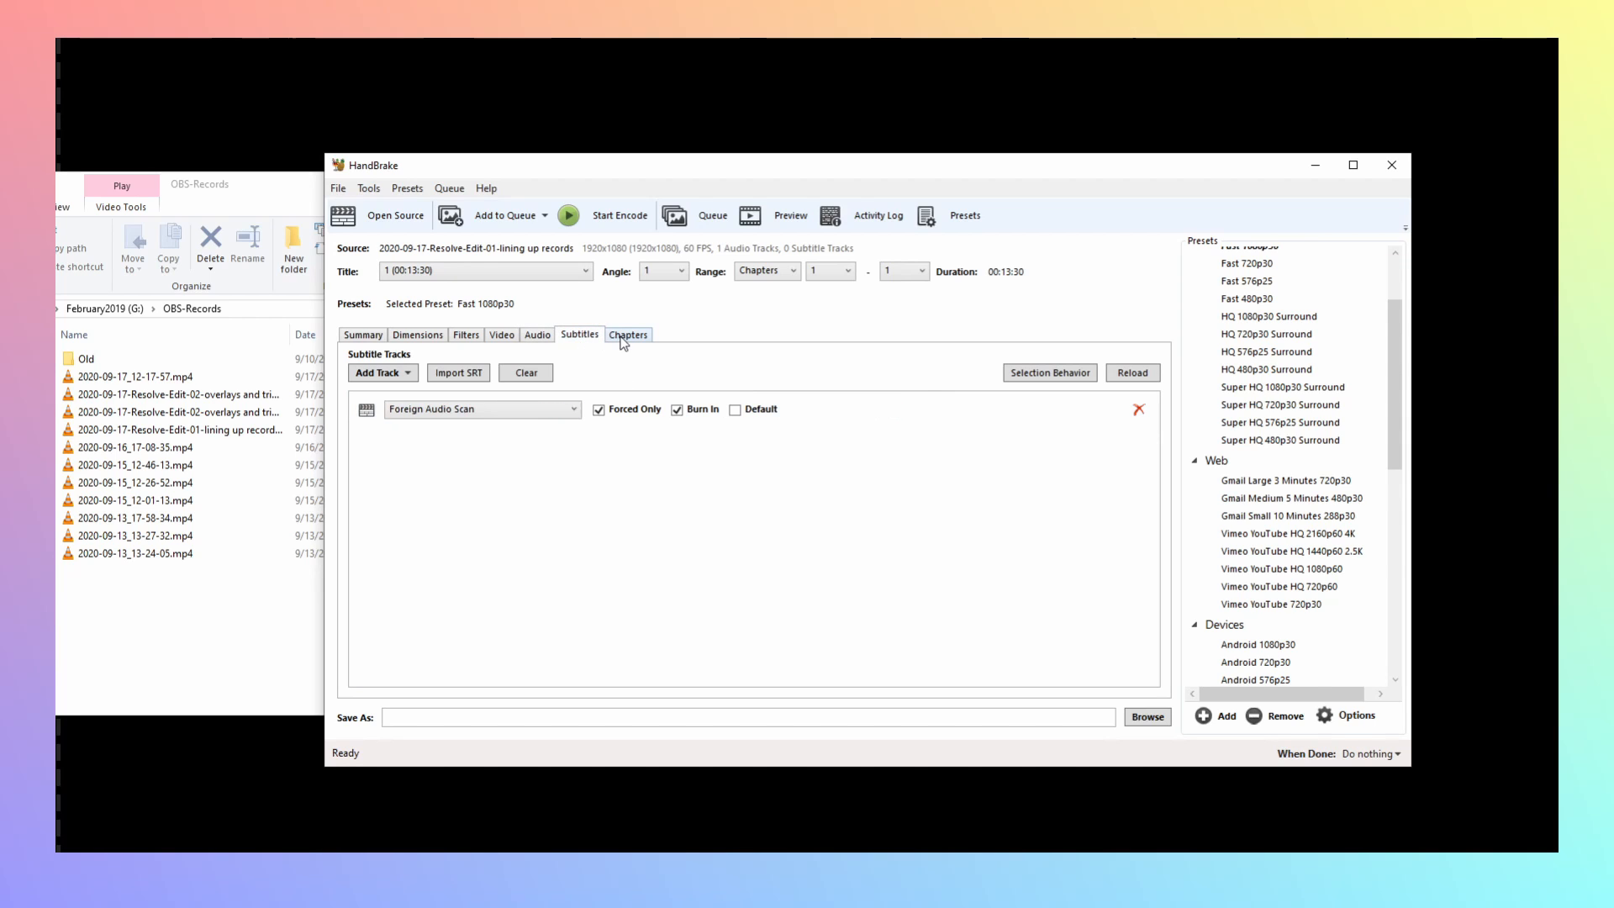
pyautogui.click(623, 339)
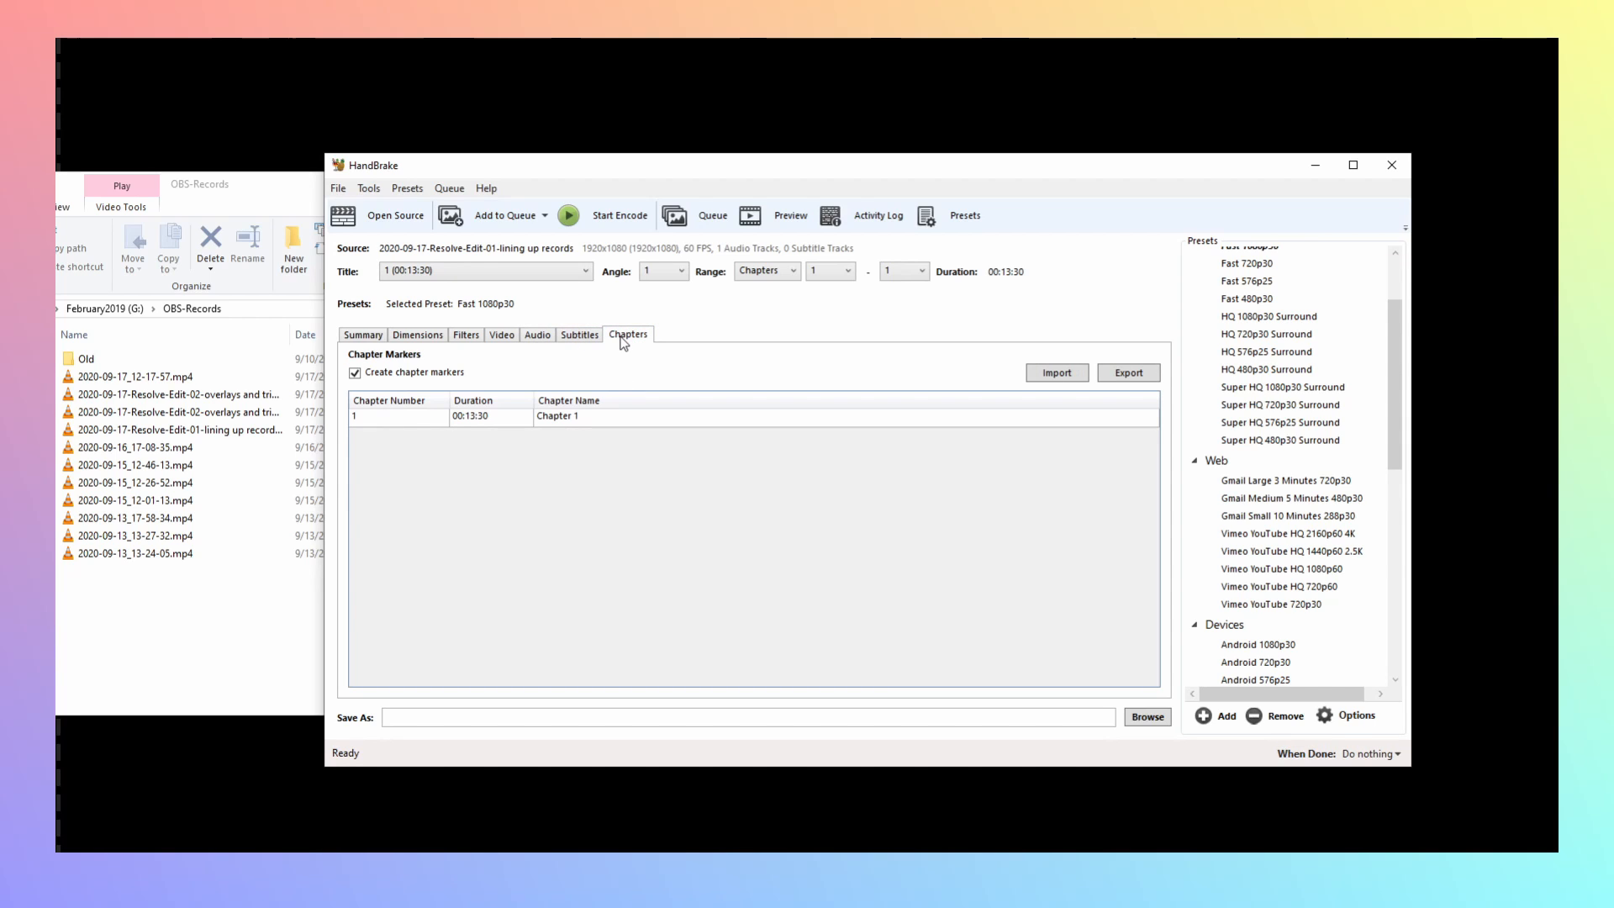
pyautogui.click(377, 340)
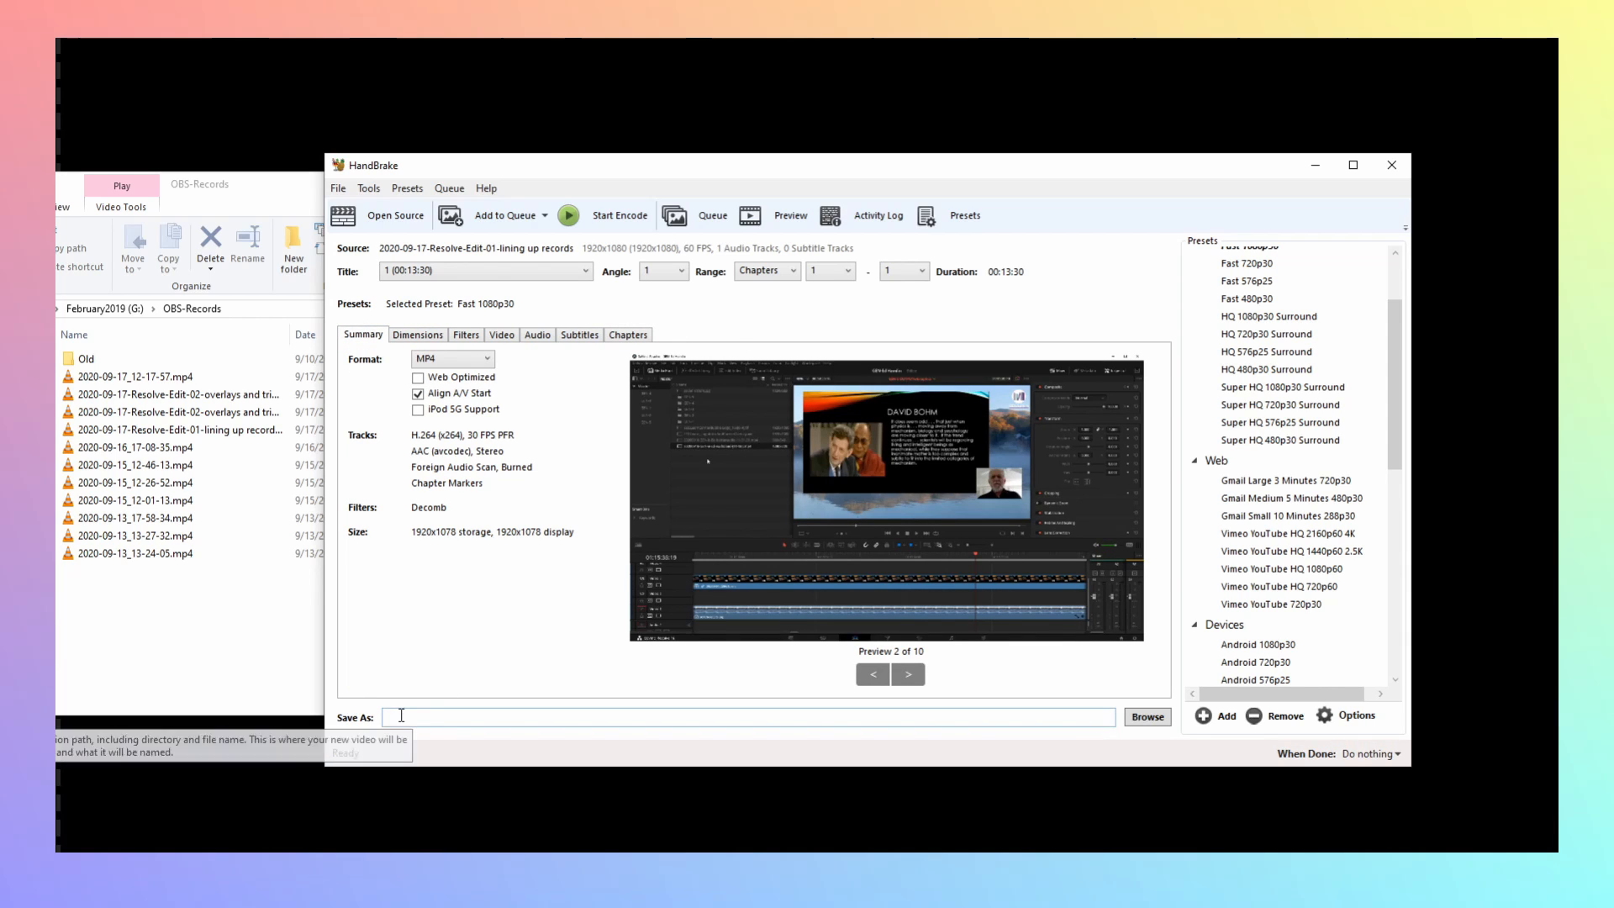
# Step: Set the output to "Test 2020-09-17-Resolve-Edit-01-lining up records.mp4" in OBS-Records and start the encode
pyautogui.click(1145, 717)
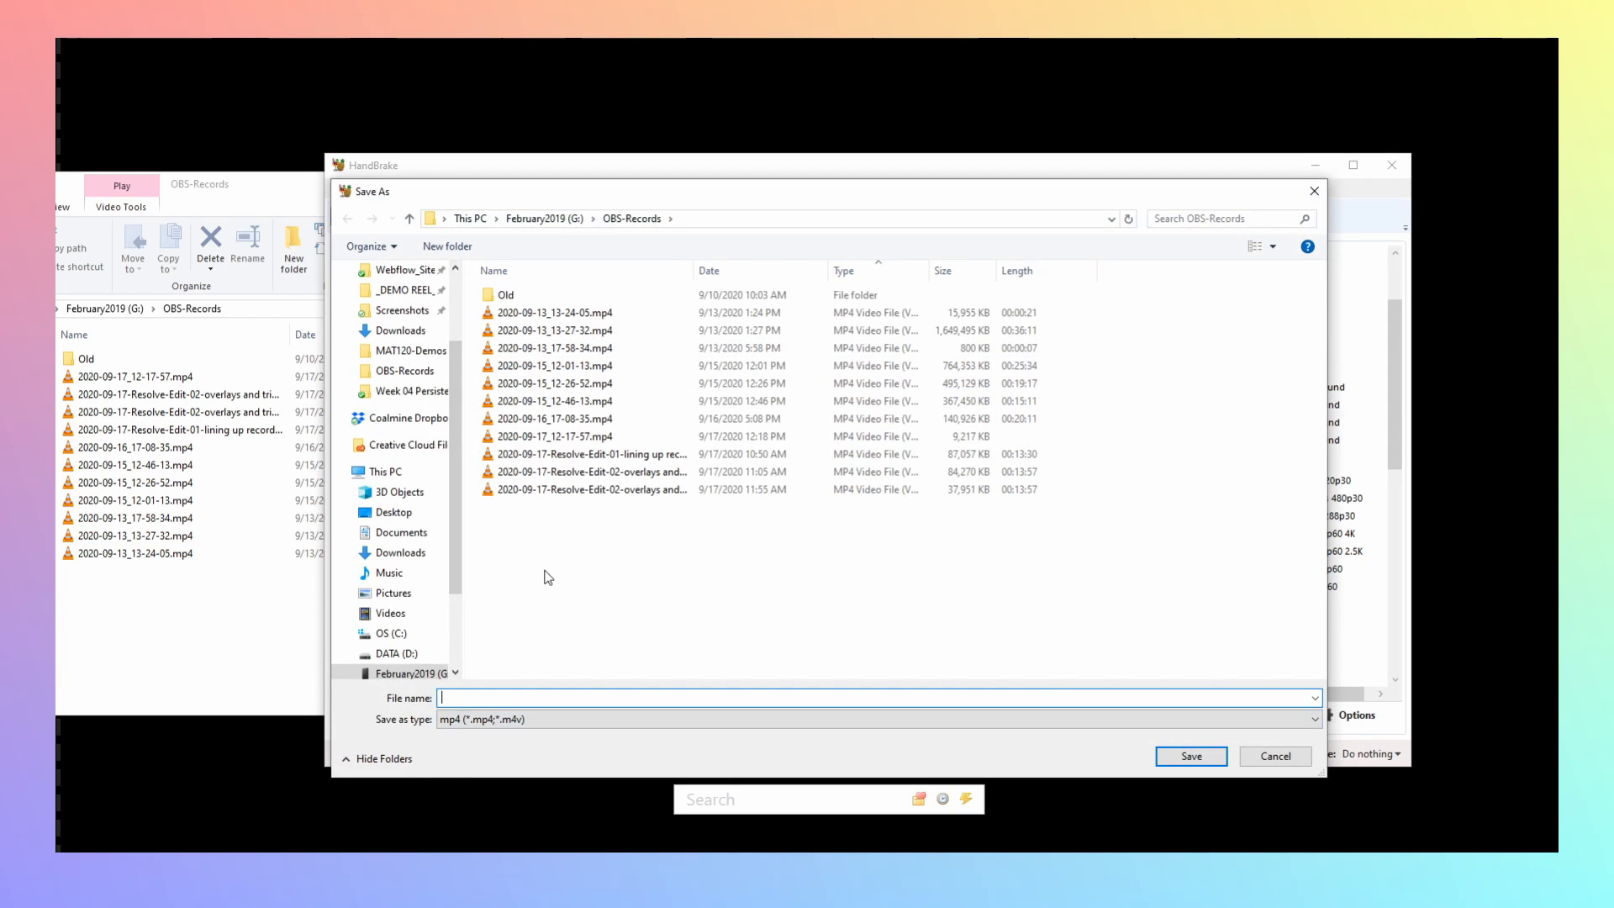
pyautogui.write('Tes')
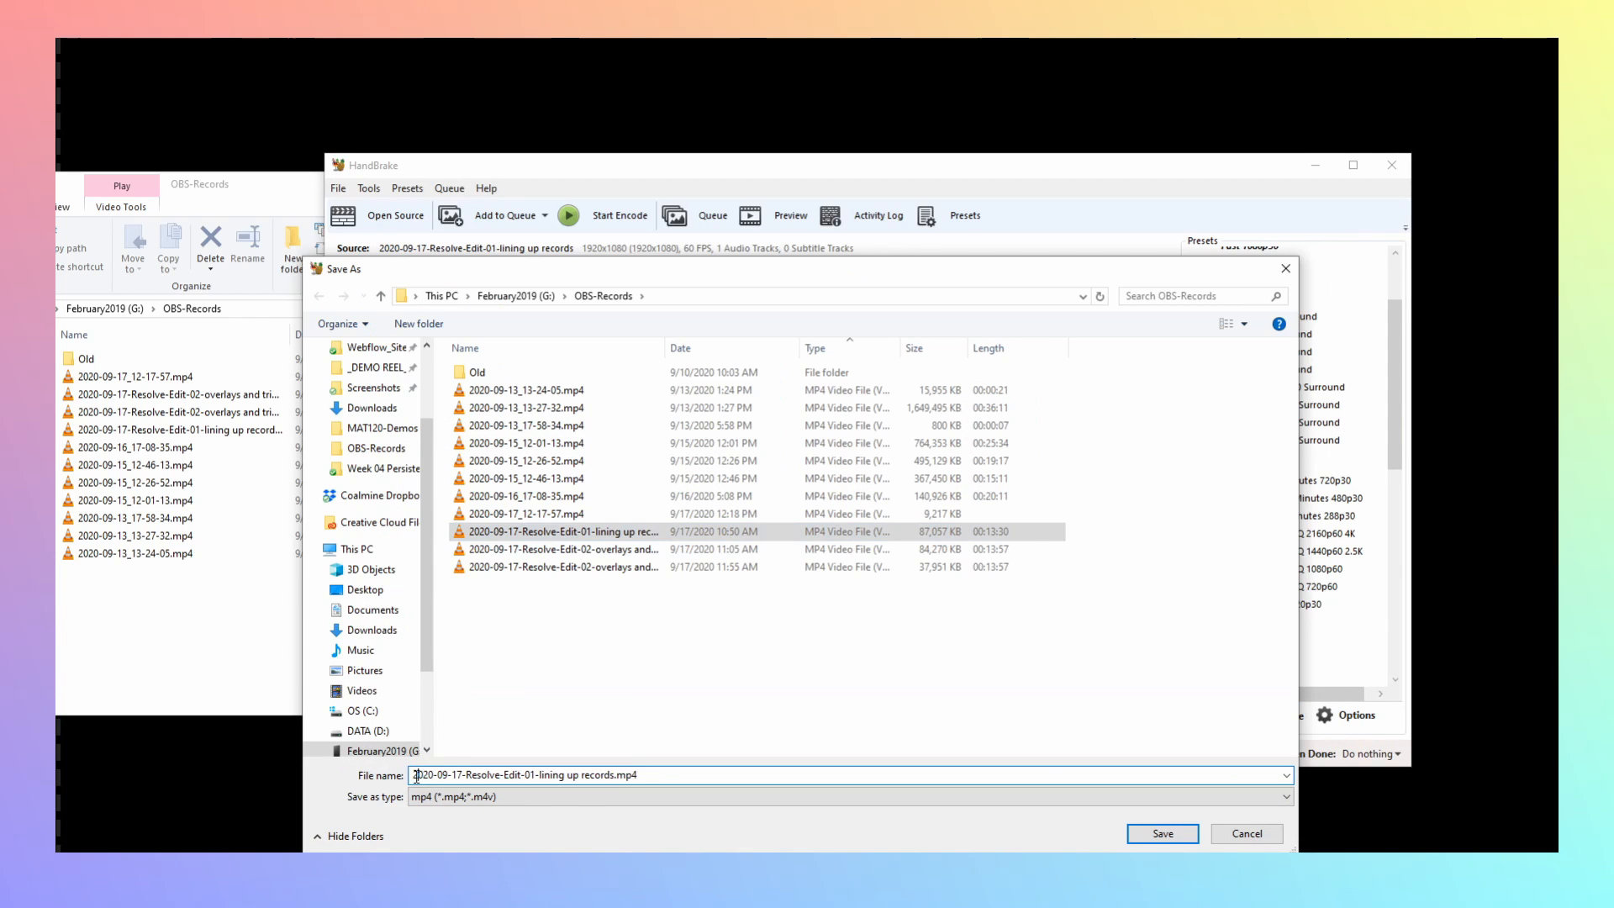
pyautogui.click(416, 774)
pyautogui.write('Test')
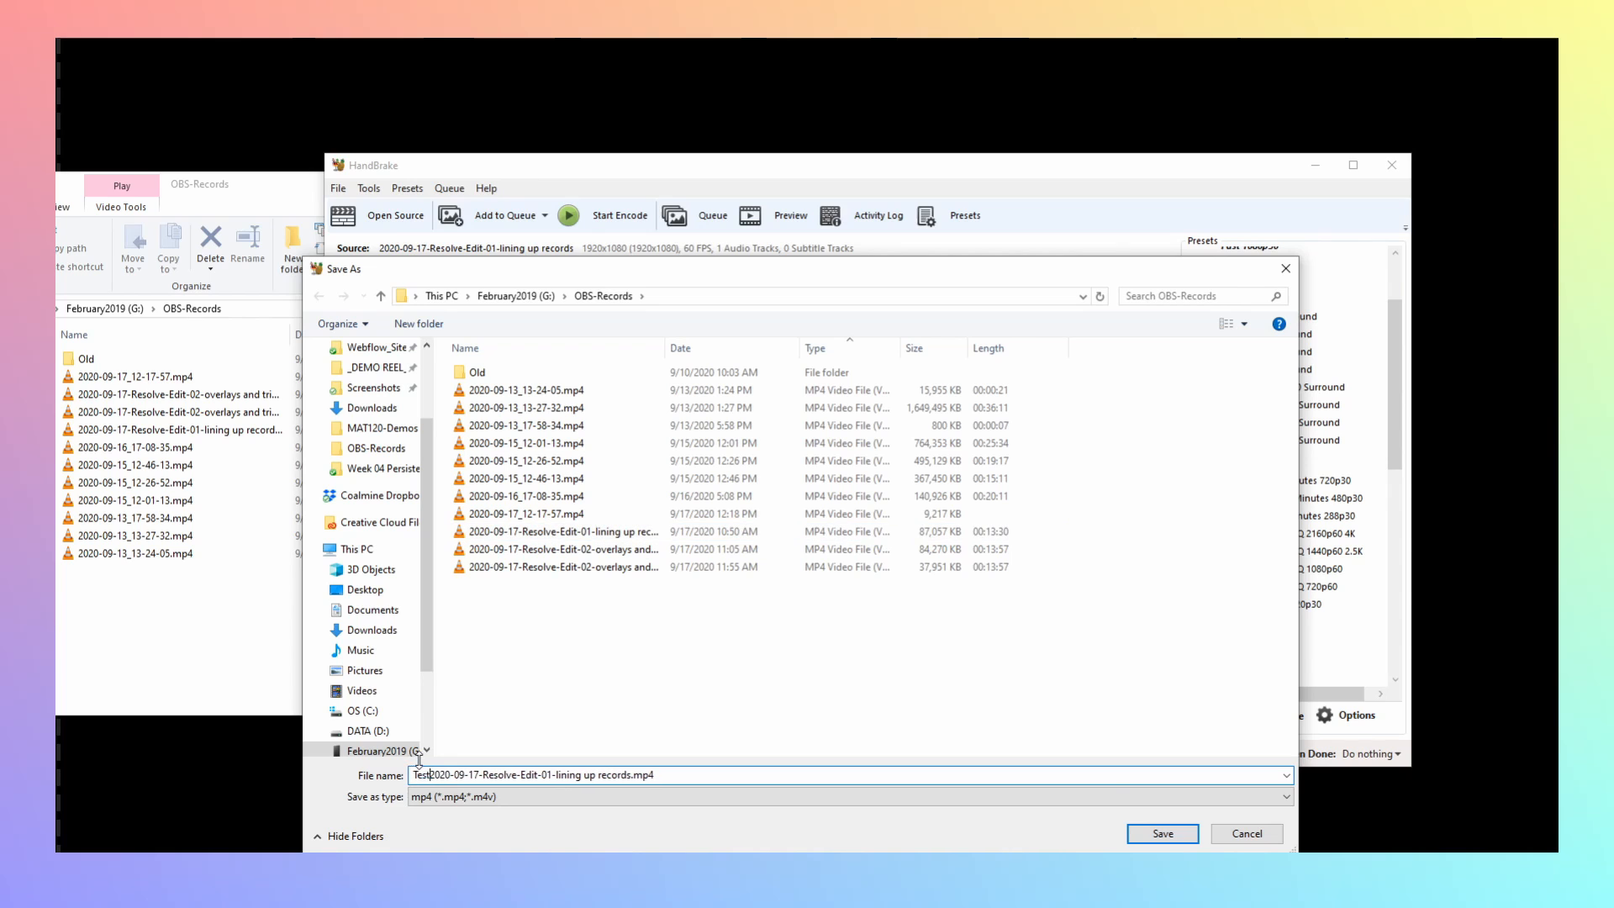
pyautogui.click(1145, 836)
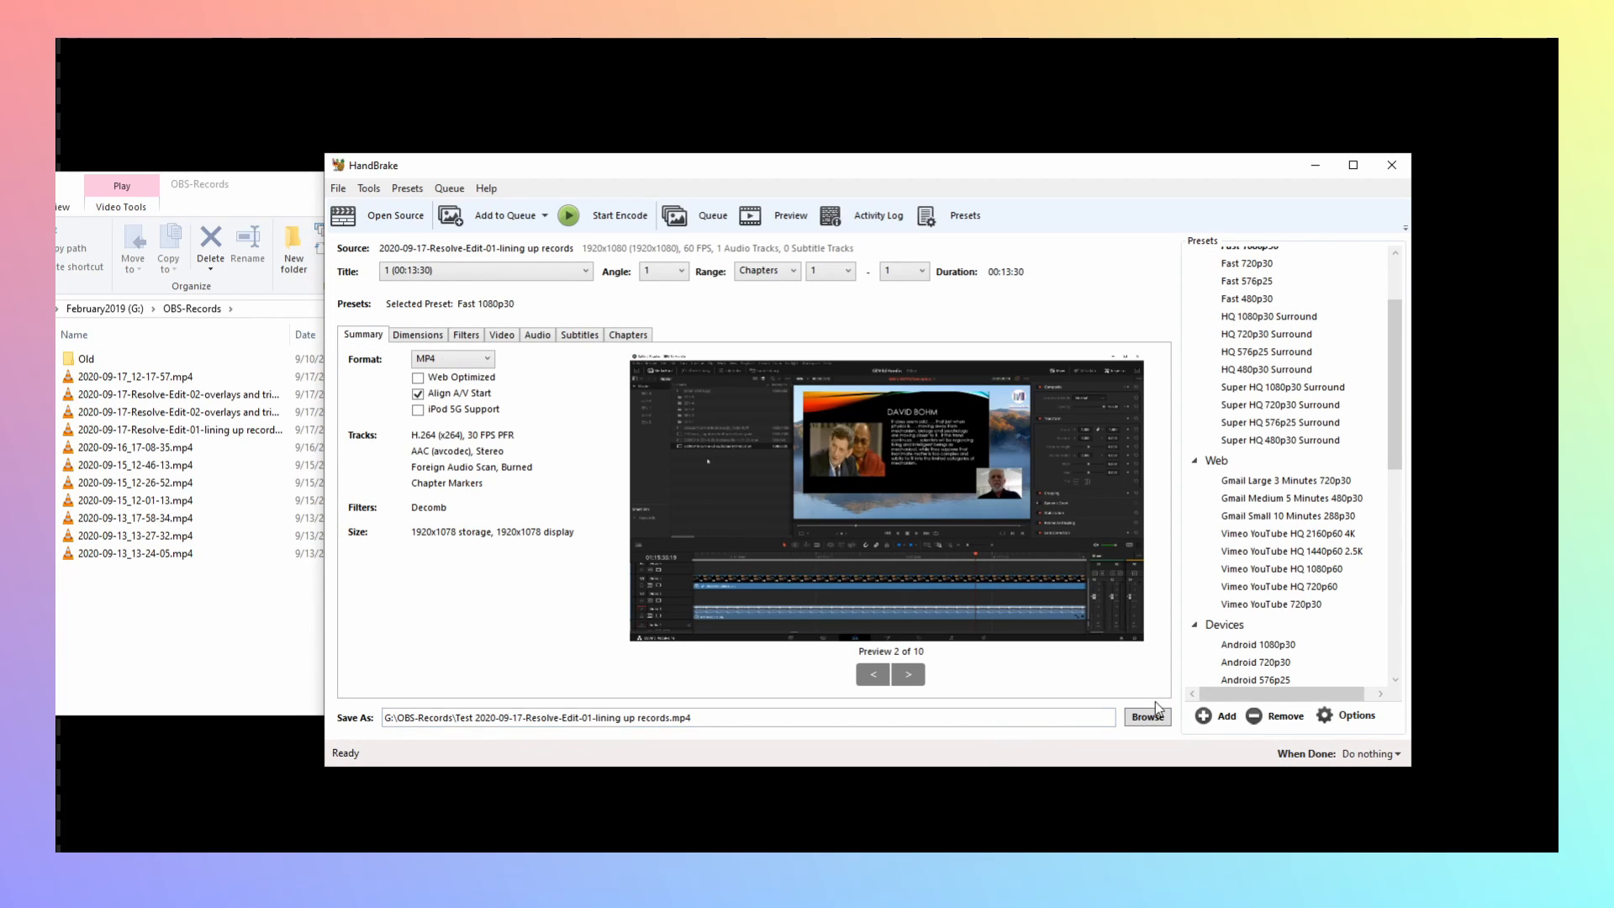
pyautogui.click(610, 221)
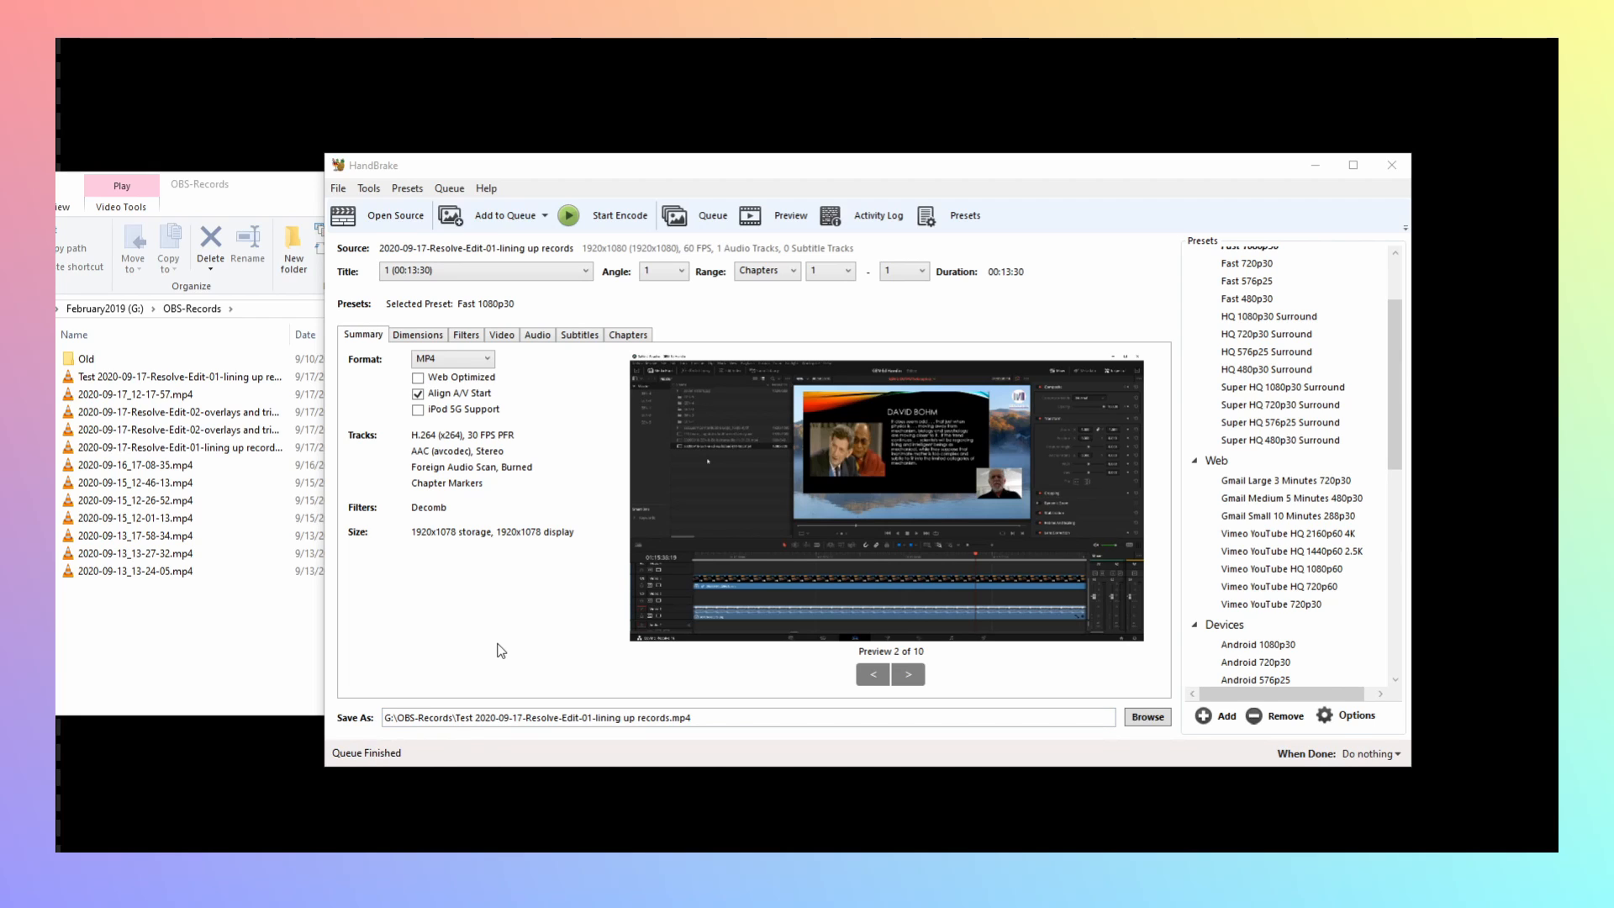
# Step: Check the encoded Test file's size in its properties, compare it with the original recording, and return to HandBrake
pyautogui.click(234, 661)
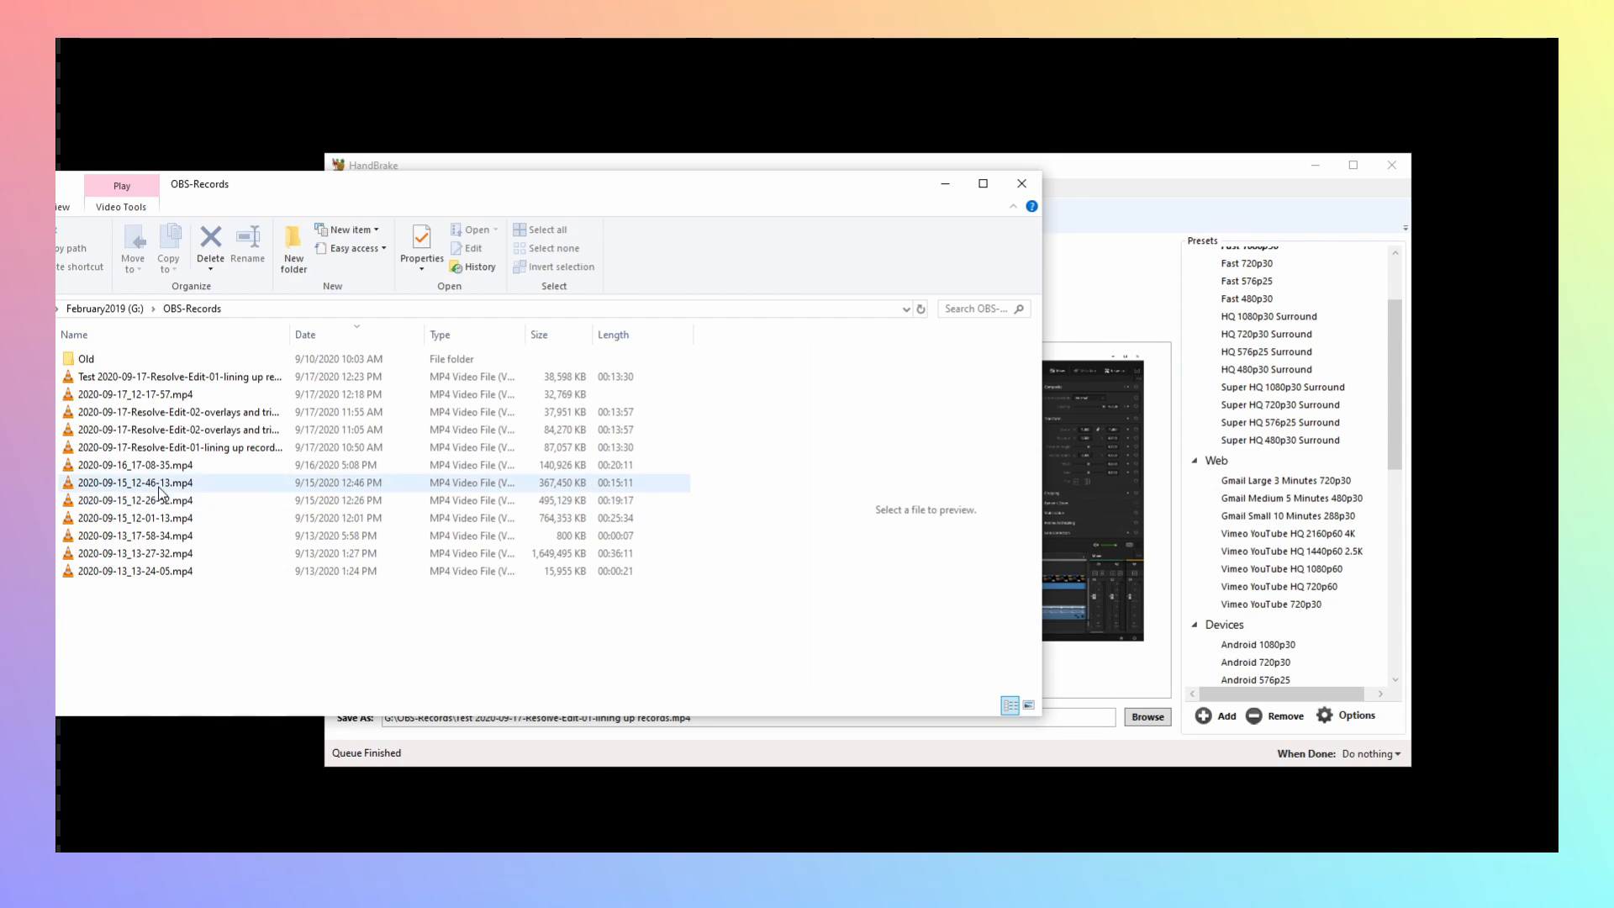
pyautogui.click(139, 378)
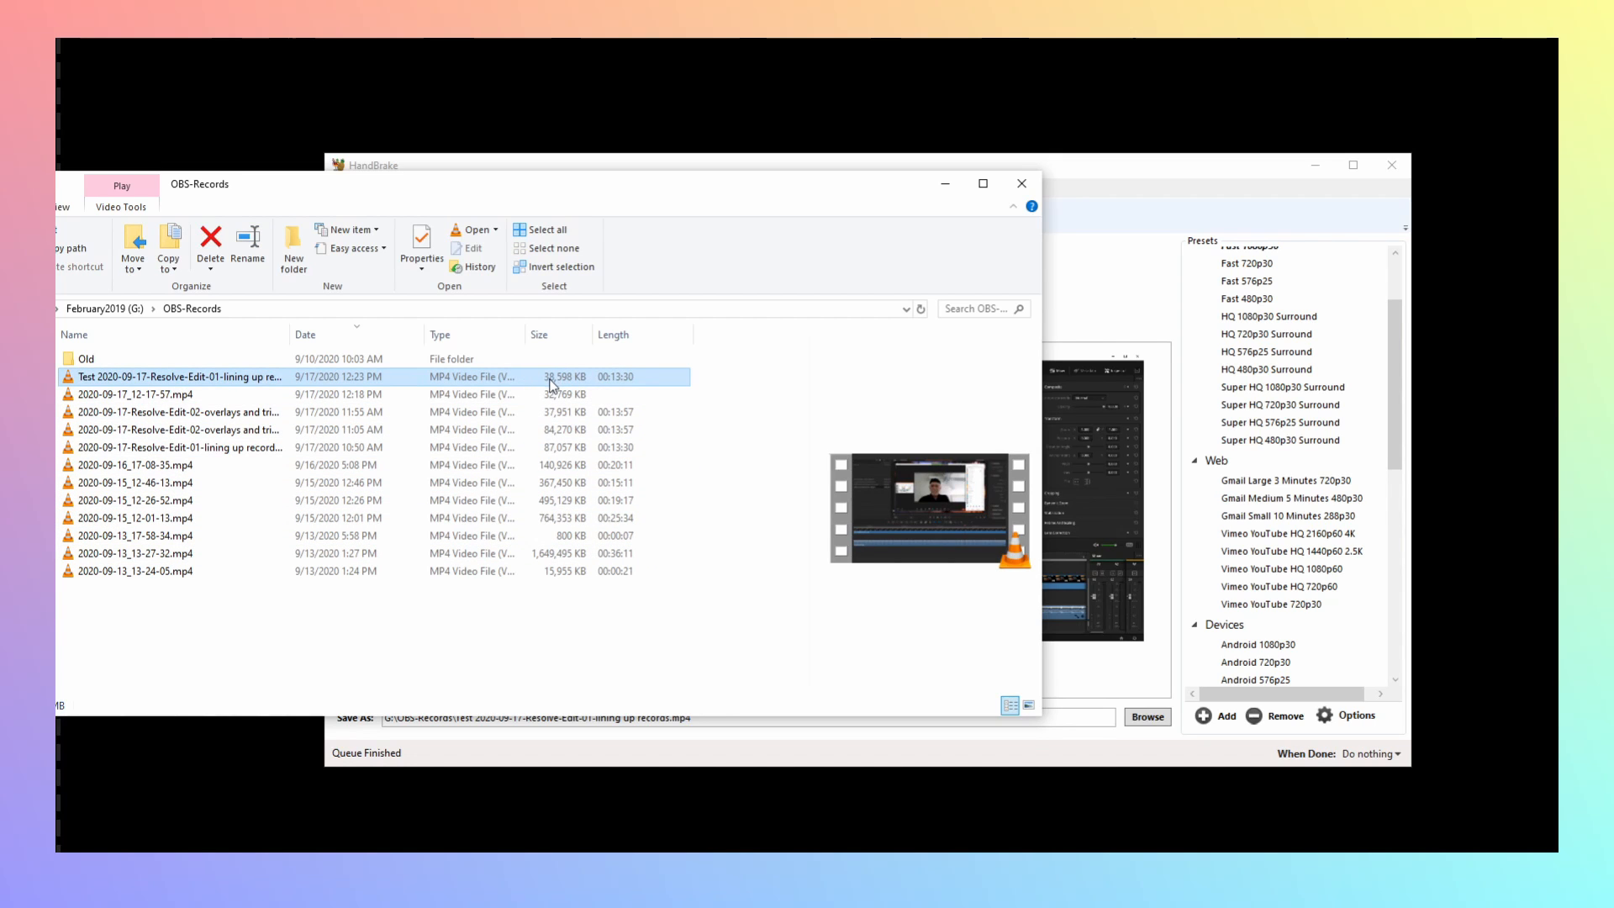
pyautogui.rightClick(474, 387)
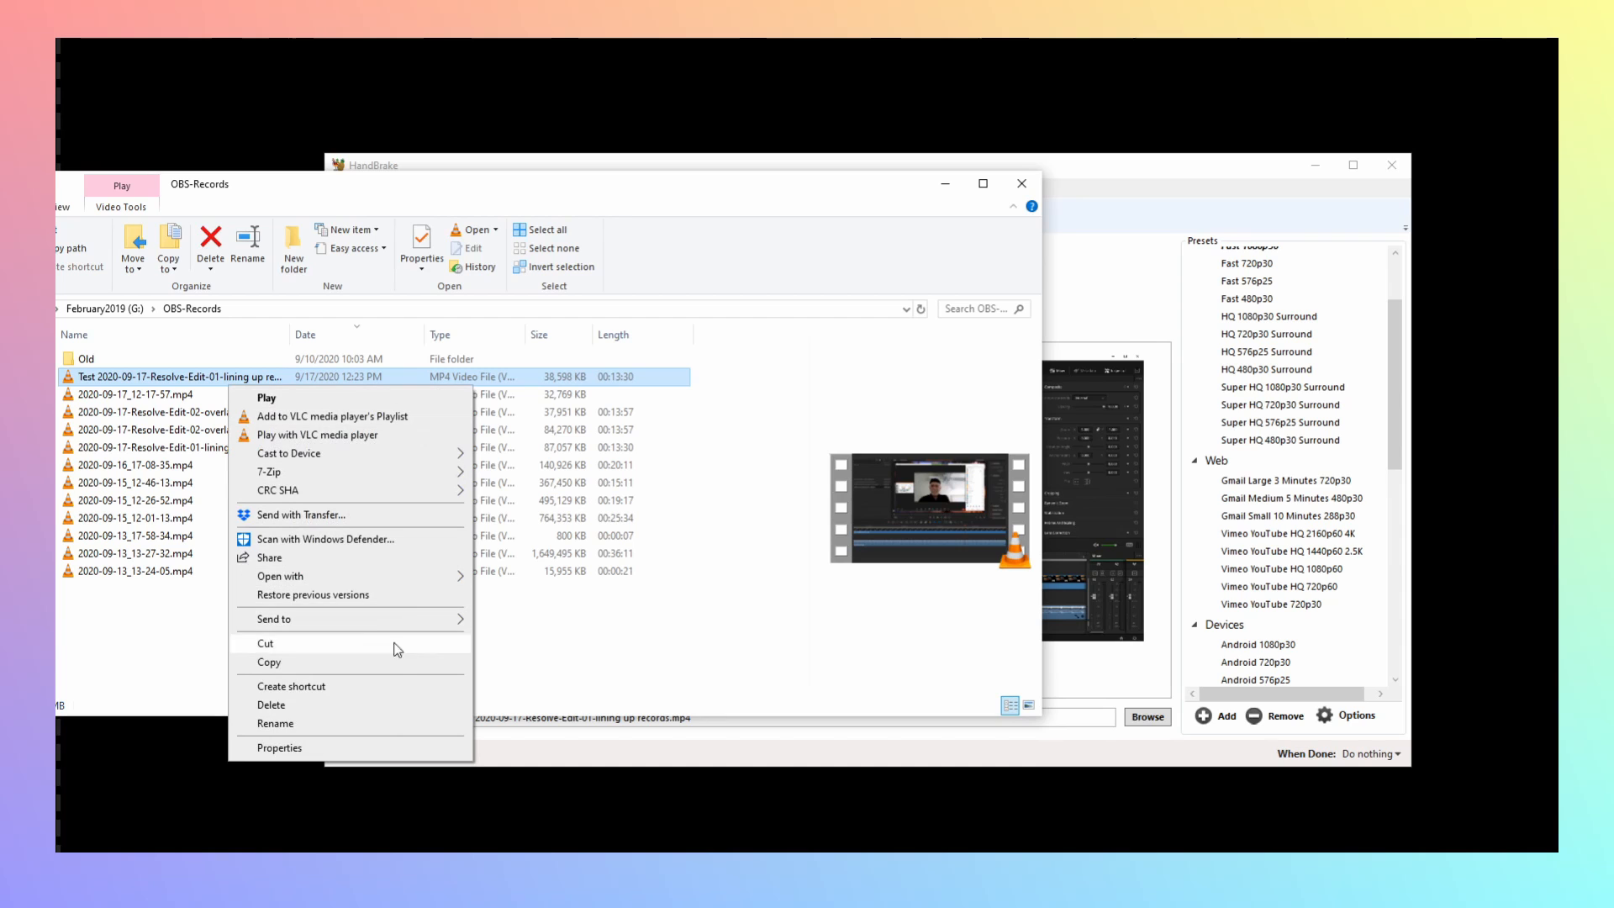
pyautogui.click(395, 747)
pyautogui.click(589, 426)
pyautogui.moveTo(636, 398); pyautogui.dragTo(722, 133)
pyautogui.click(592, 161)
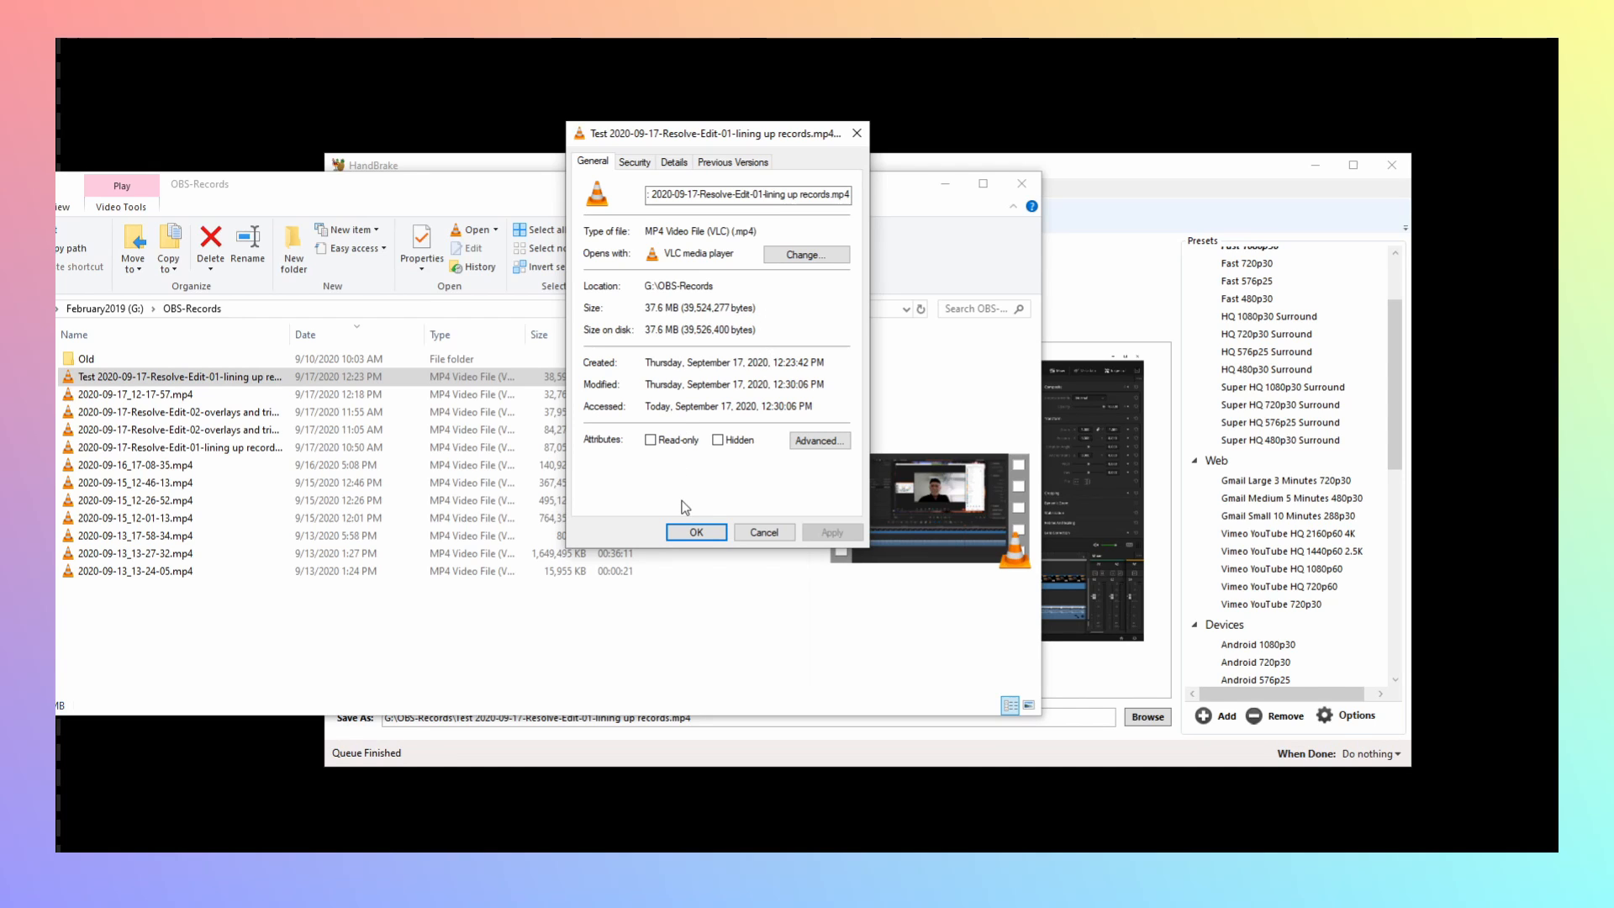
pyautogui.click(763, 532)
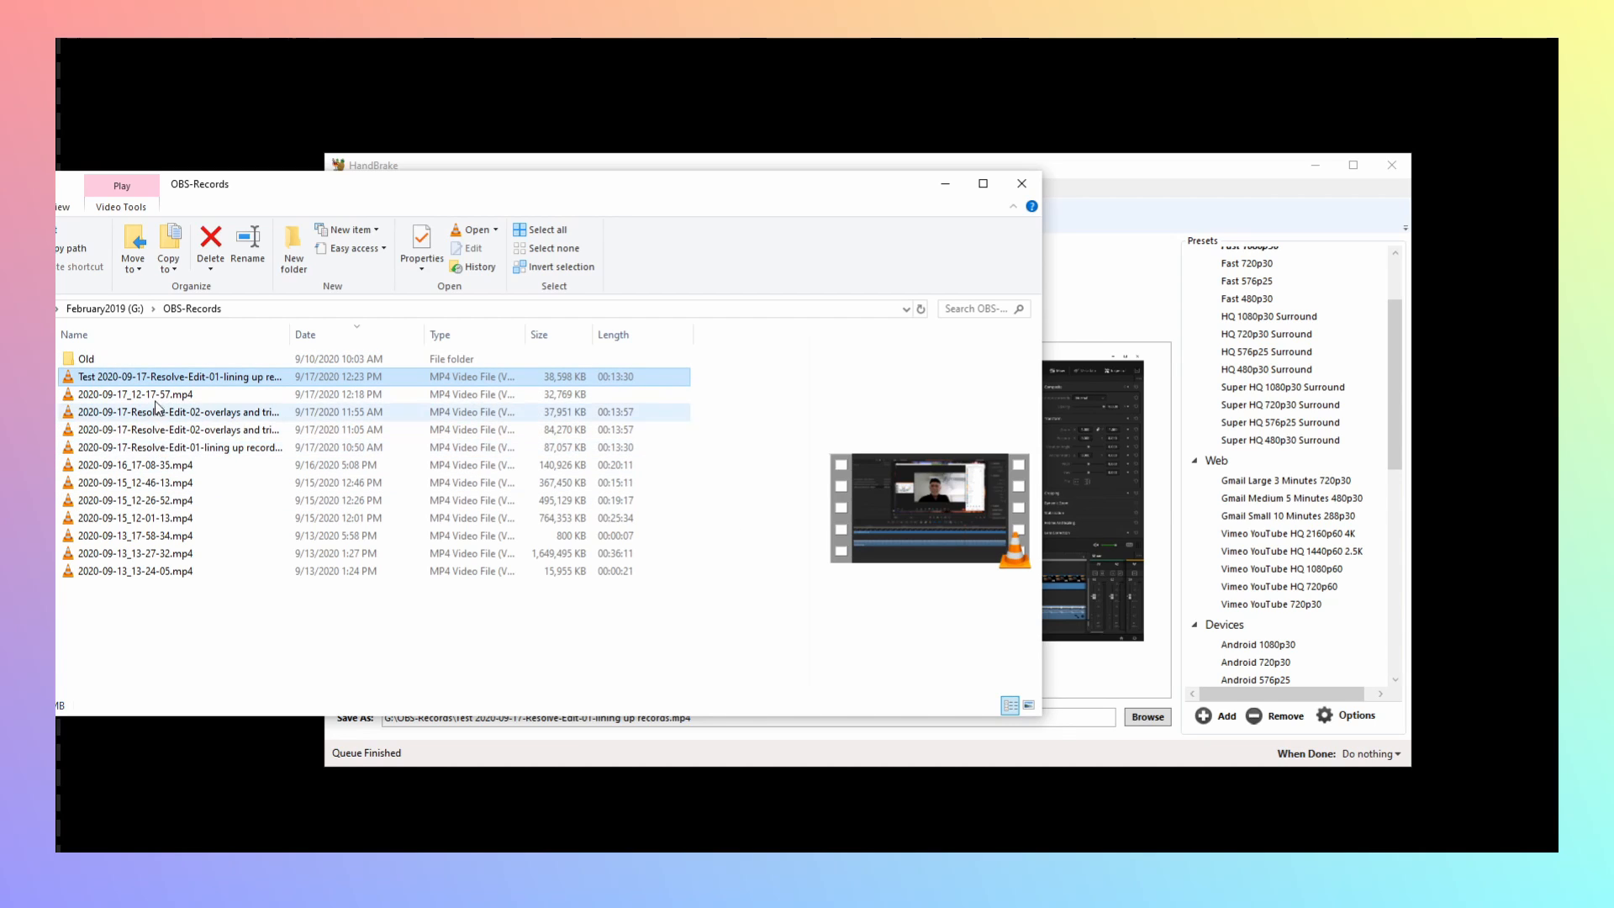
pyautogui.click(169, 450)
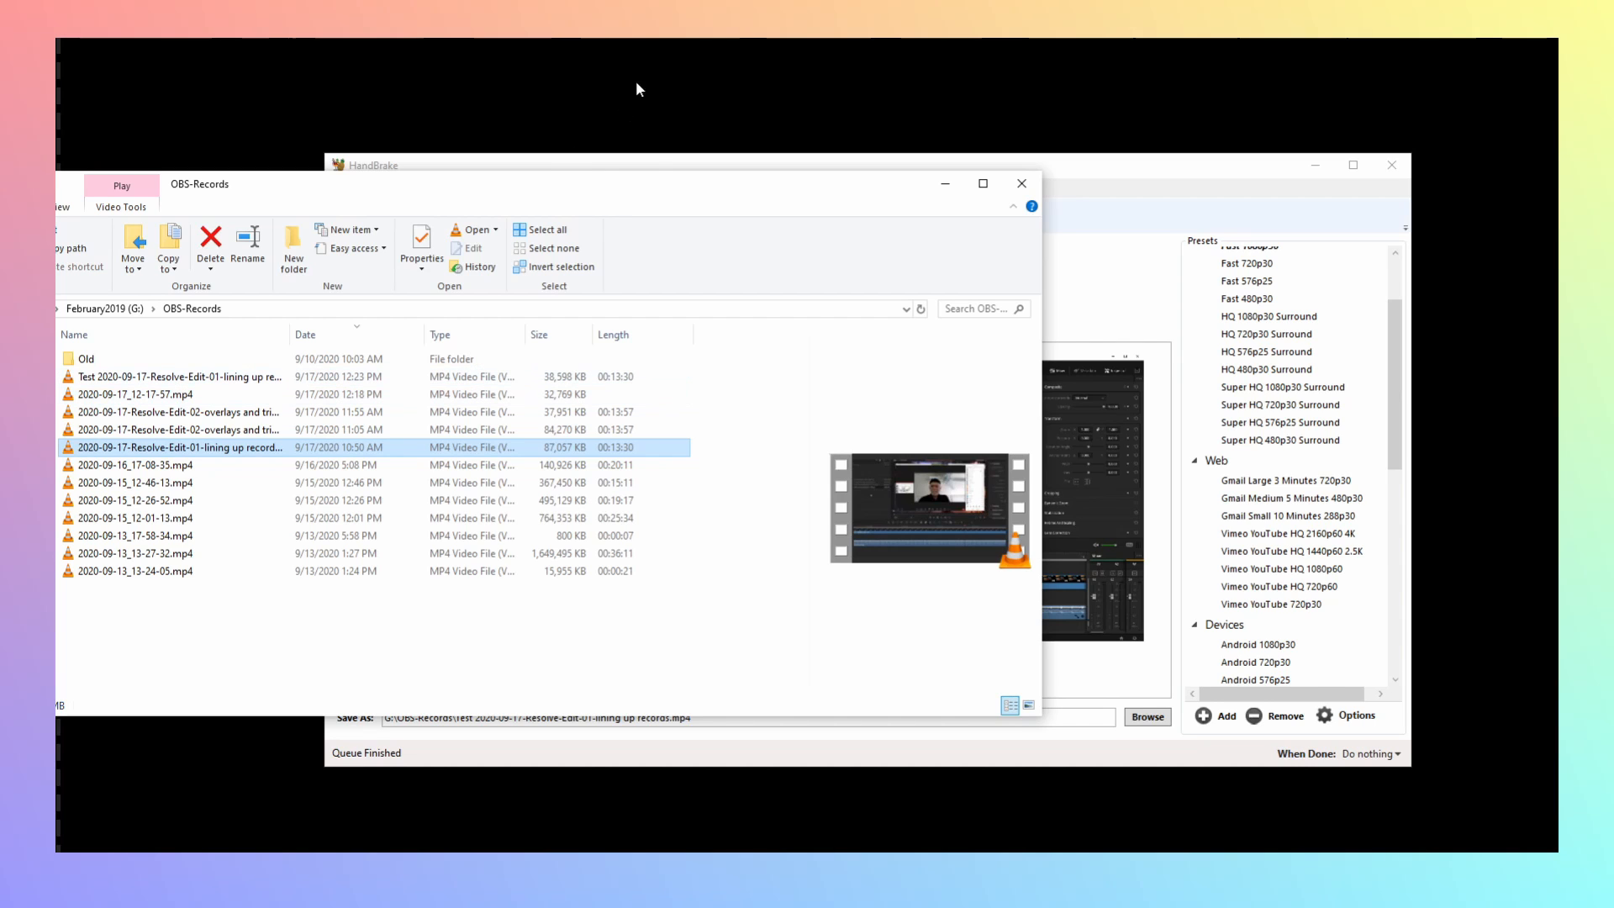
pyautogui.click(654, 162)
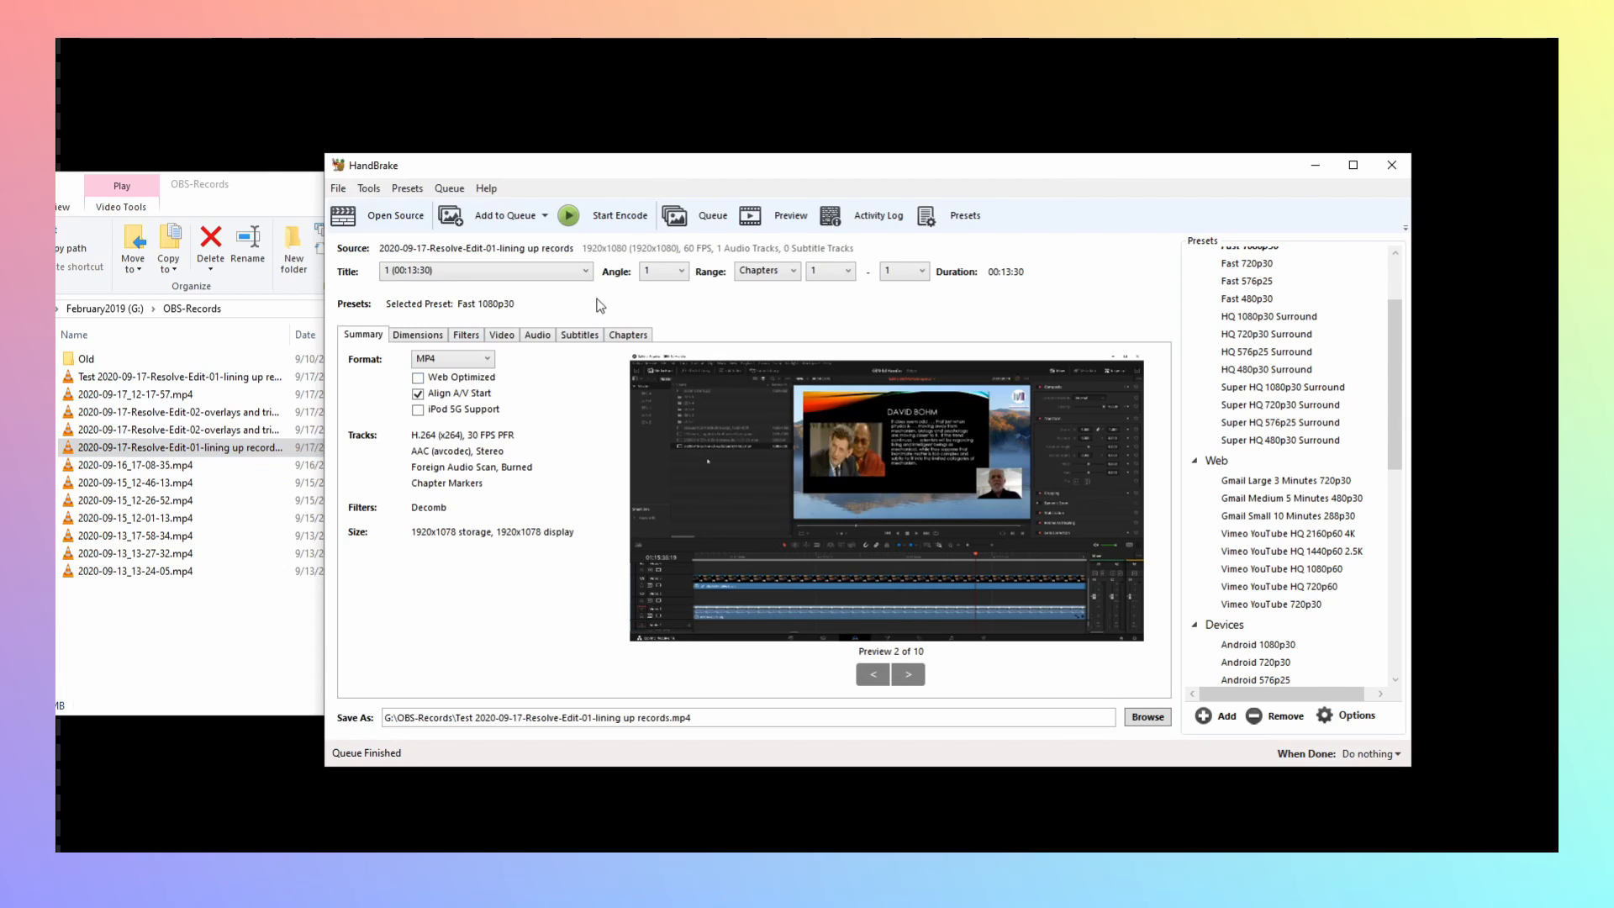